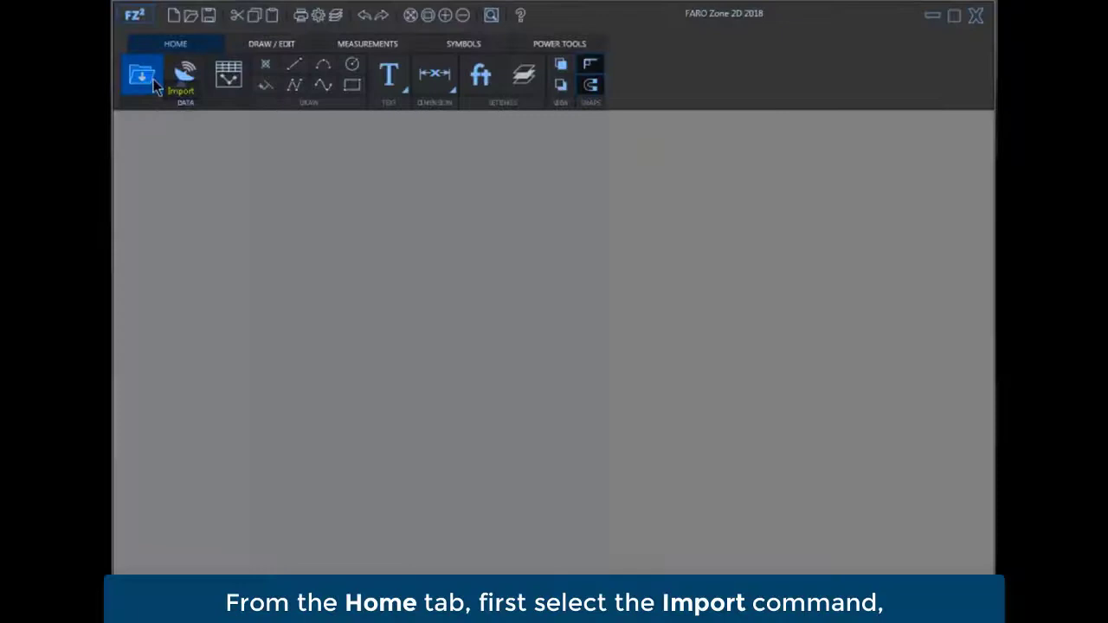
# - Import the aerial road mosaic as a SCENE TIFF file
pyautogui.click(156, 87)
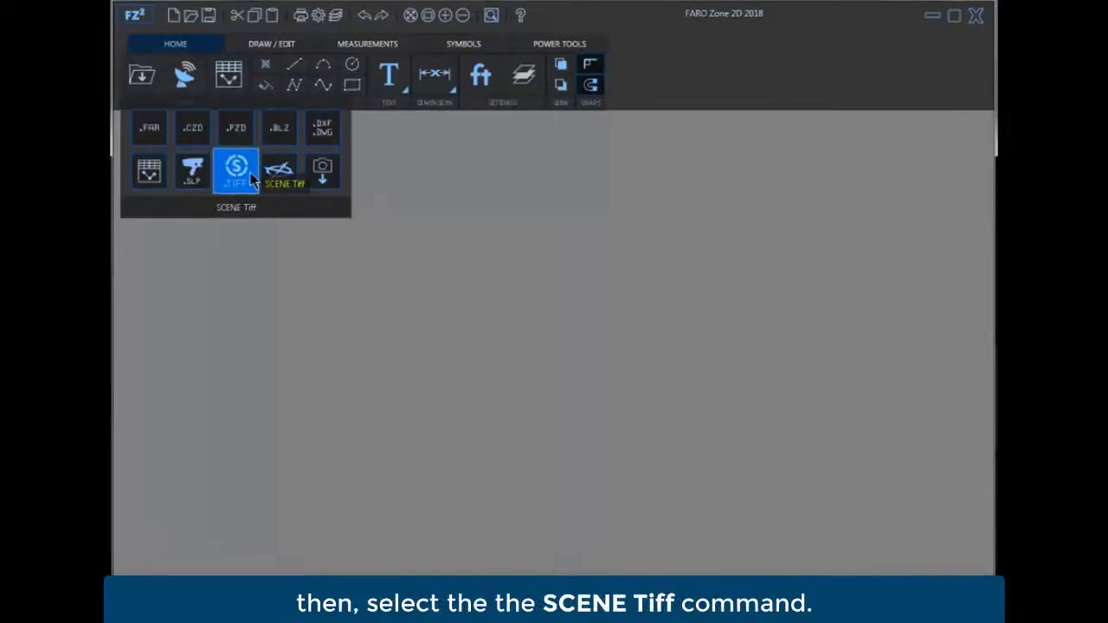
pyautogui.click(234, 173)
pyautogui.click(521, 152)
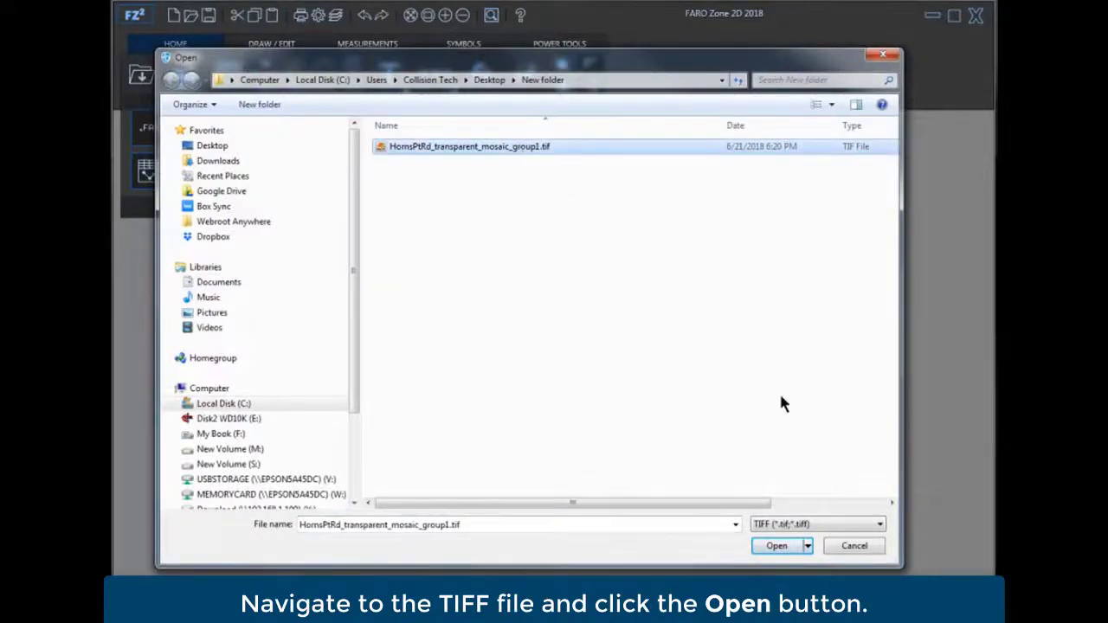
pyautogui.click(775, 547)
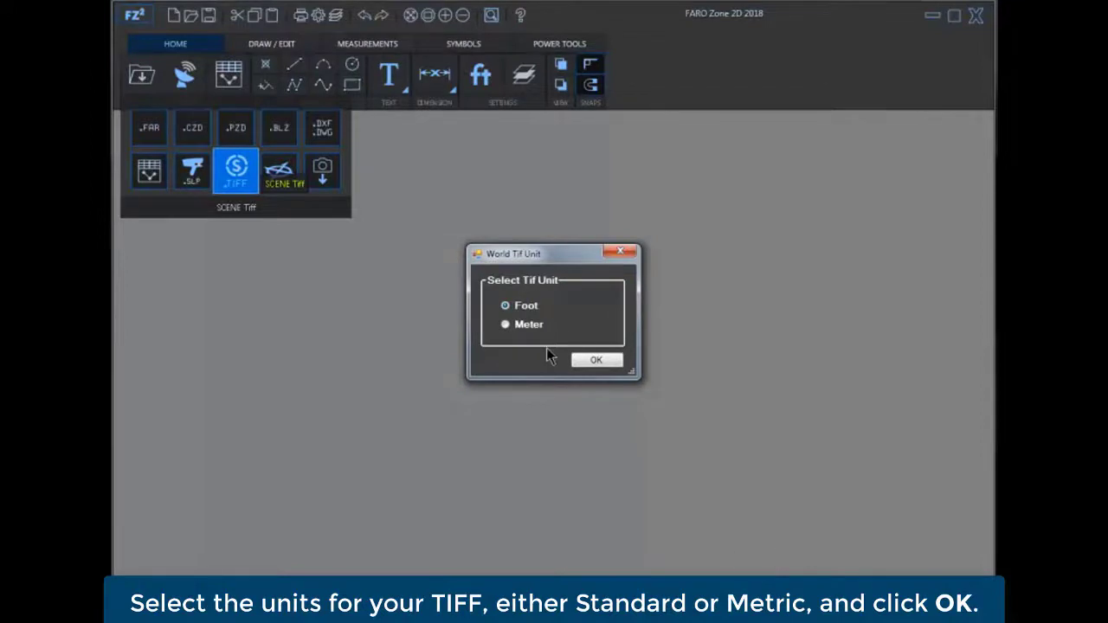
# - Confirm feet as the image units, place the aerial mosaic on the canvas and zoom into the road
pyautogui.click(595, 359)
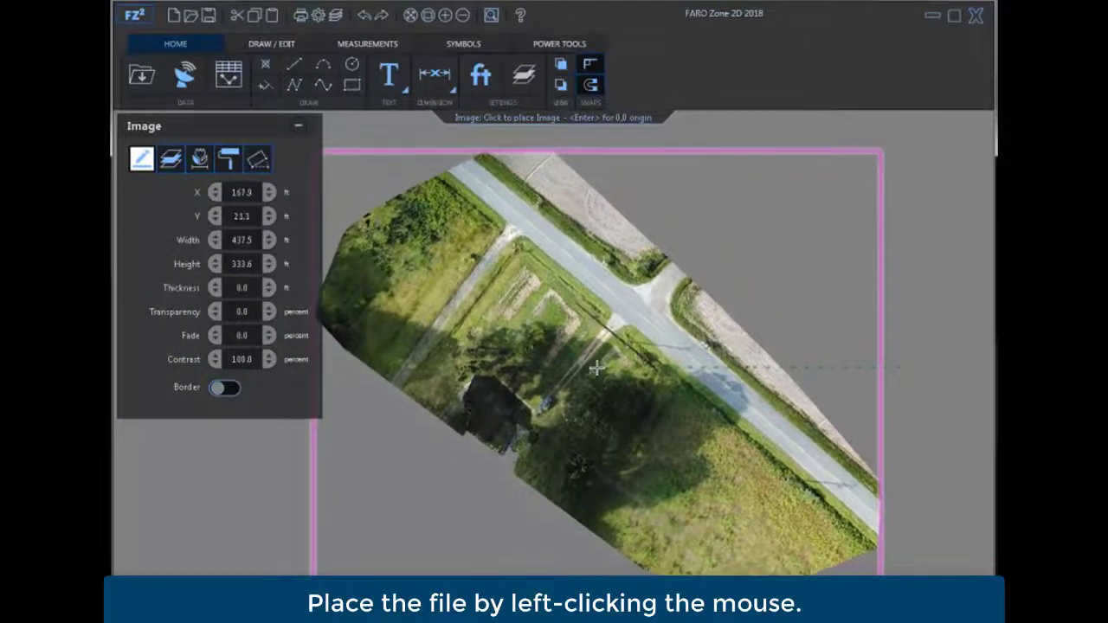
pyautogui.click(585, 355)
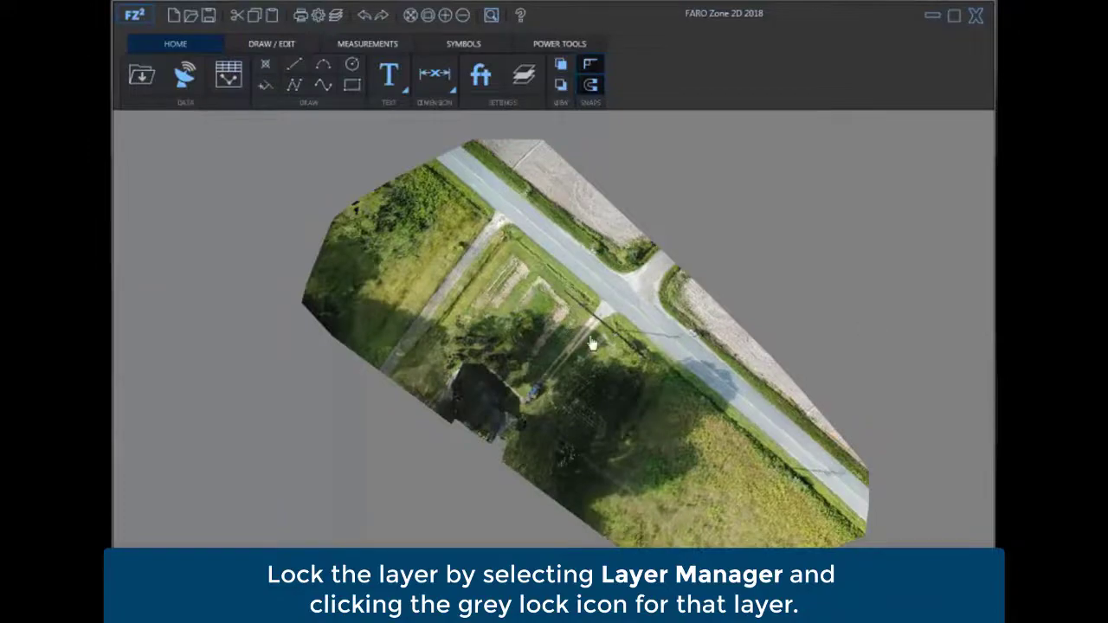
pyautogui.scroll(2, 592, 345)
pyautogui.scroll(2, 571, 312)
pyautogui.scroll(2, 594, 381)
pyautogui.scroll(2, 608, 362)
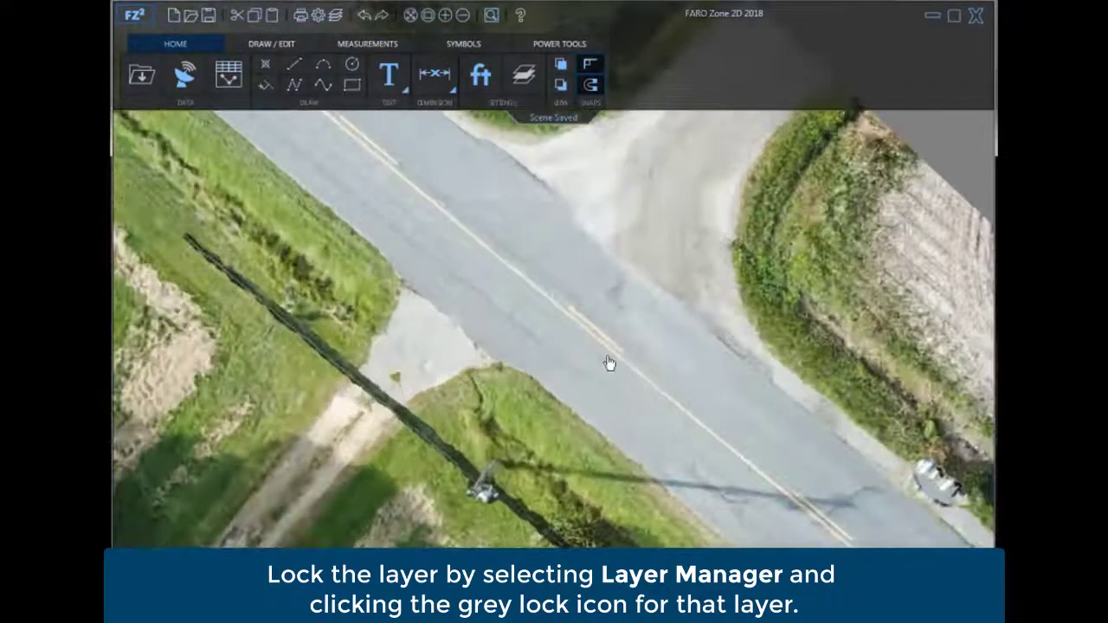
# - Add a 20.5-foot dimension line across the full road width
pyautogui.click(434, 73)
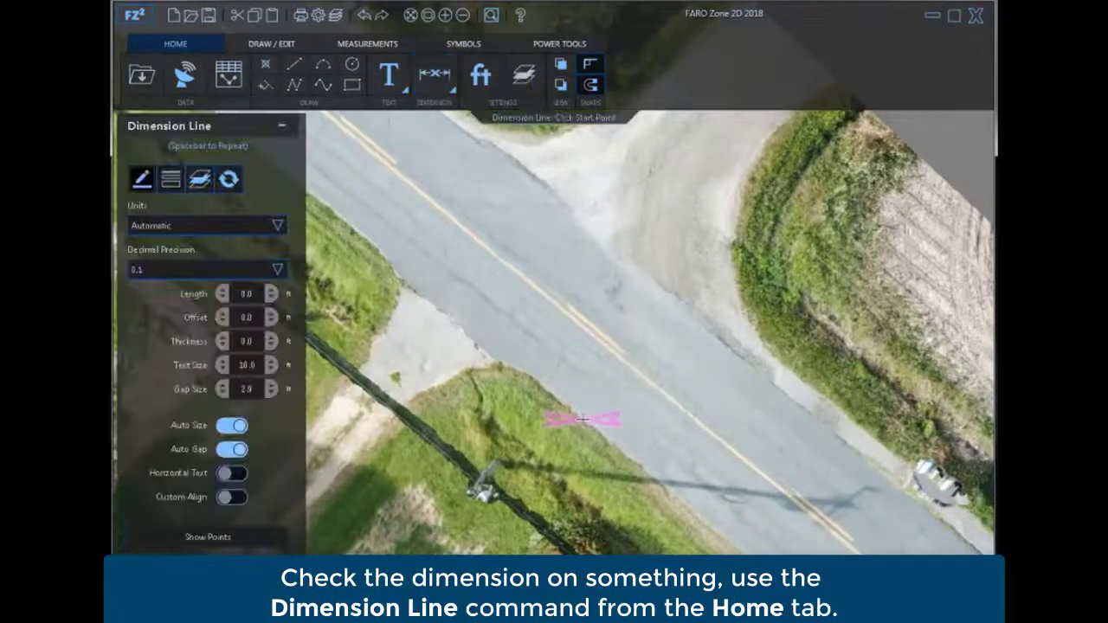
pyautogui.click(685, 345)
pyautogui.scroll(2, 710, 425)
pyautogui.scroll(2, 718, 429)
pyautogui.scroll(2, 765, 438)
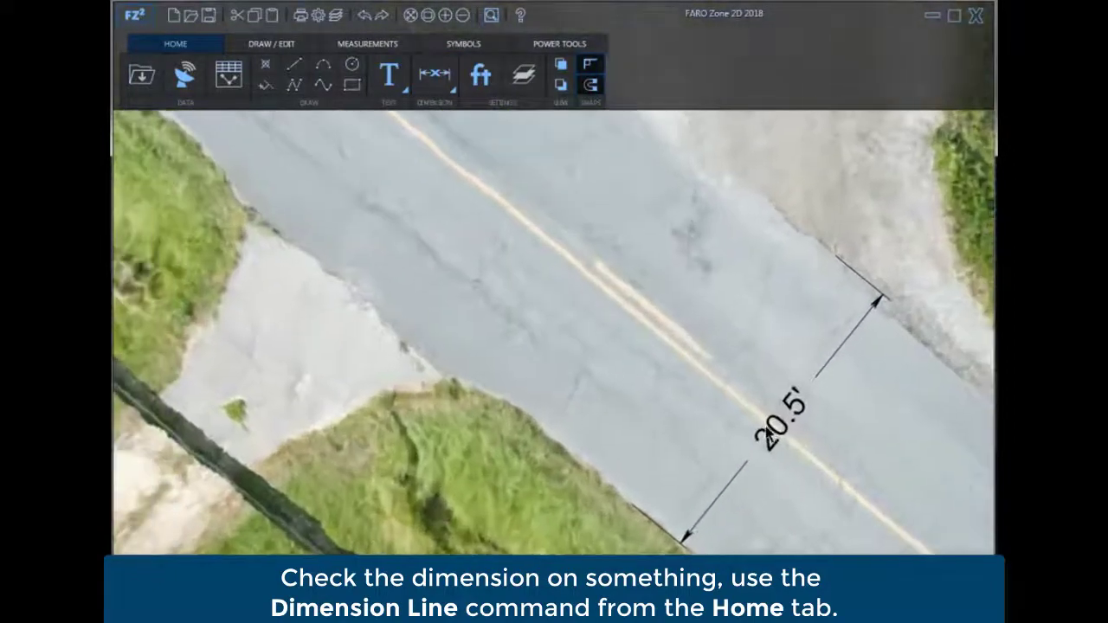
pyautogui.scroll(-2, 680, 360)
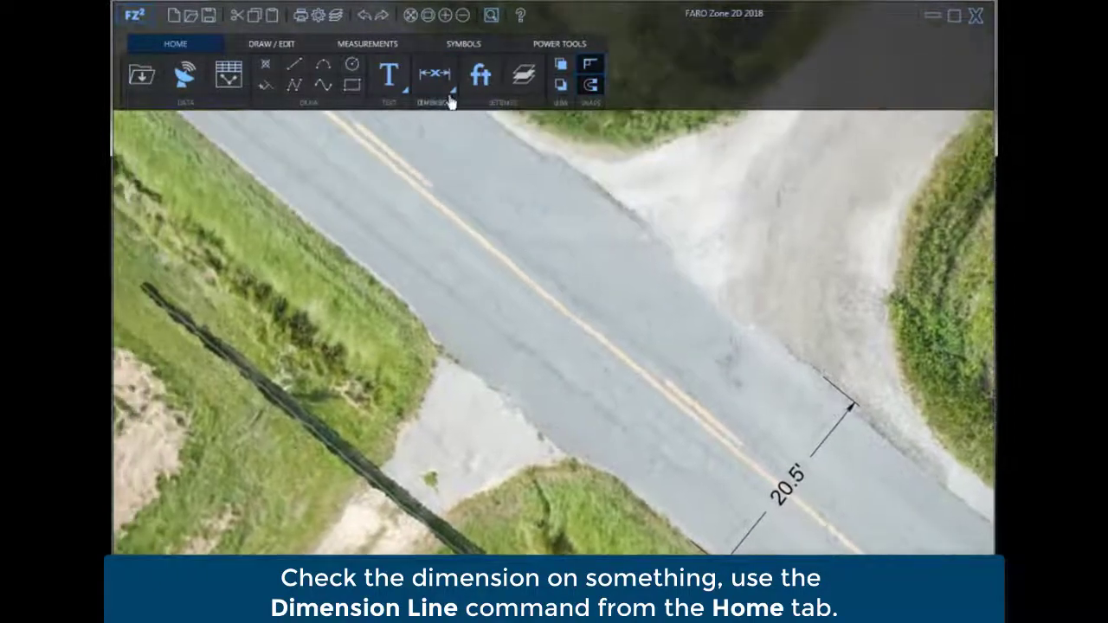
# - Dimension one lane at 10.9 feet and the gravel side driveway at 16.4 feet
pyautogui.click(435, 76)
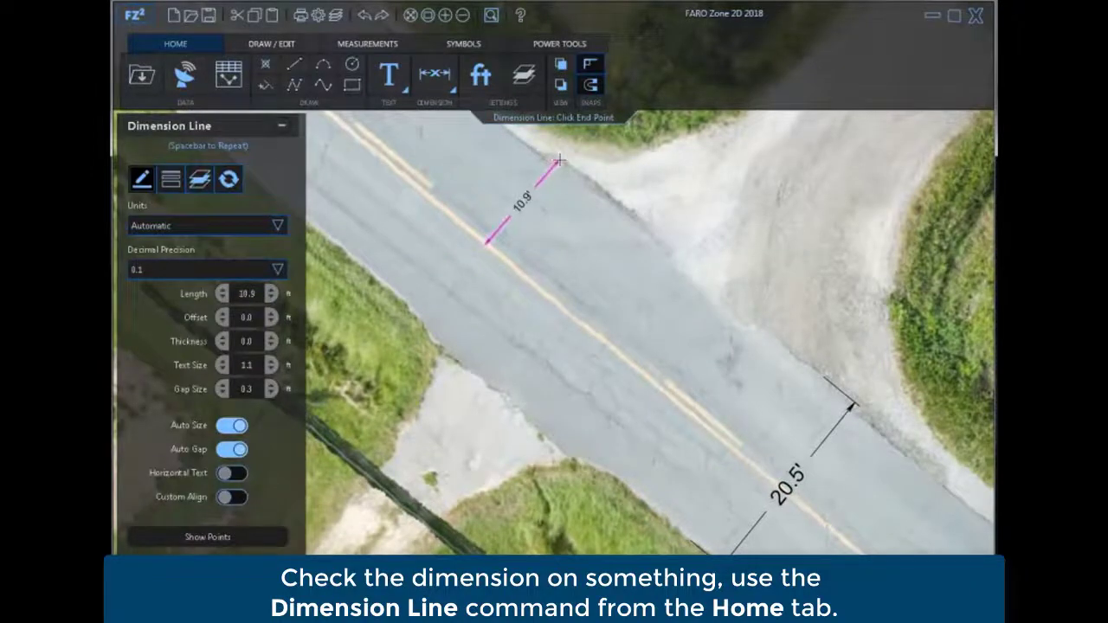
pyautogui.click(585, 198)
pyautogui.moveTo(631, 285)
pyautogui.mouseDown(button='middle')
pyautogui.moveTo(471, 248)
pyautogui.moveTo(606, 427)
pyautogui.mouseUp(button='middle')
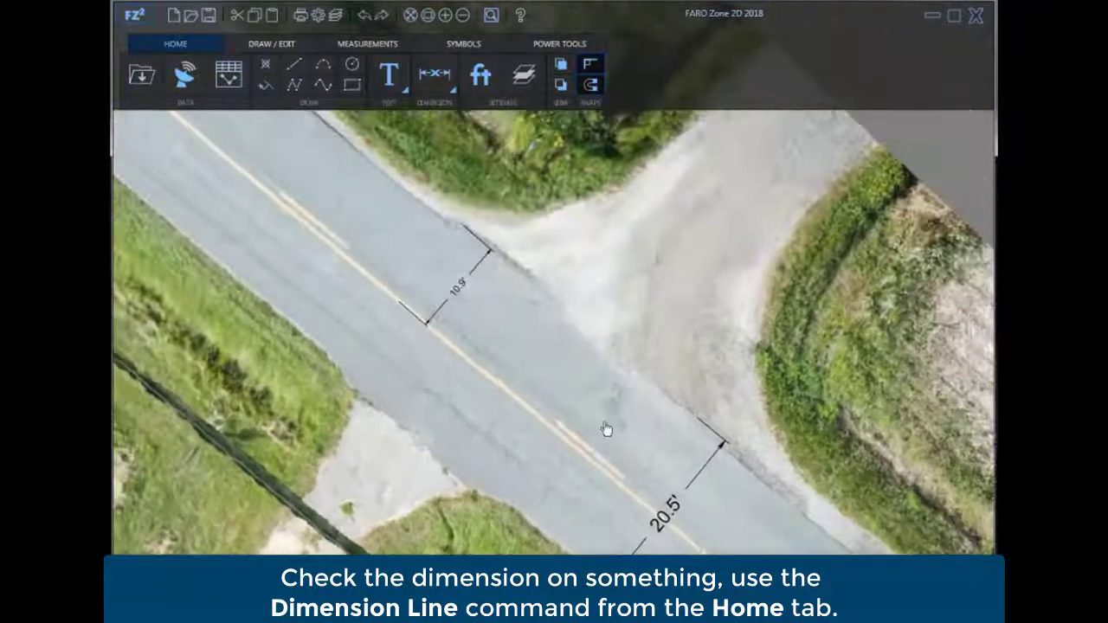
pyautogui.scroll(2, 671, 332)
pyautogui.click(434, 74)
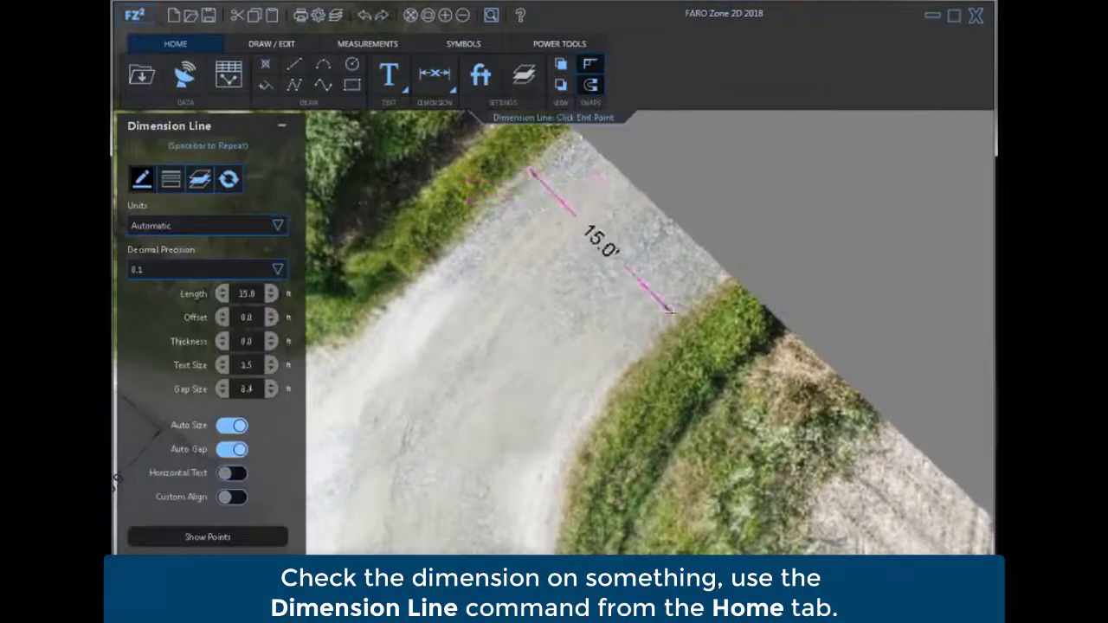
pyautogui.click(695, 317)
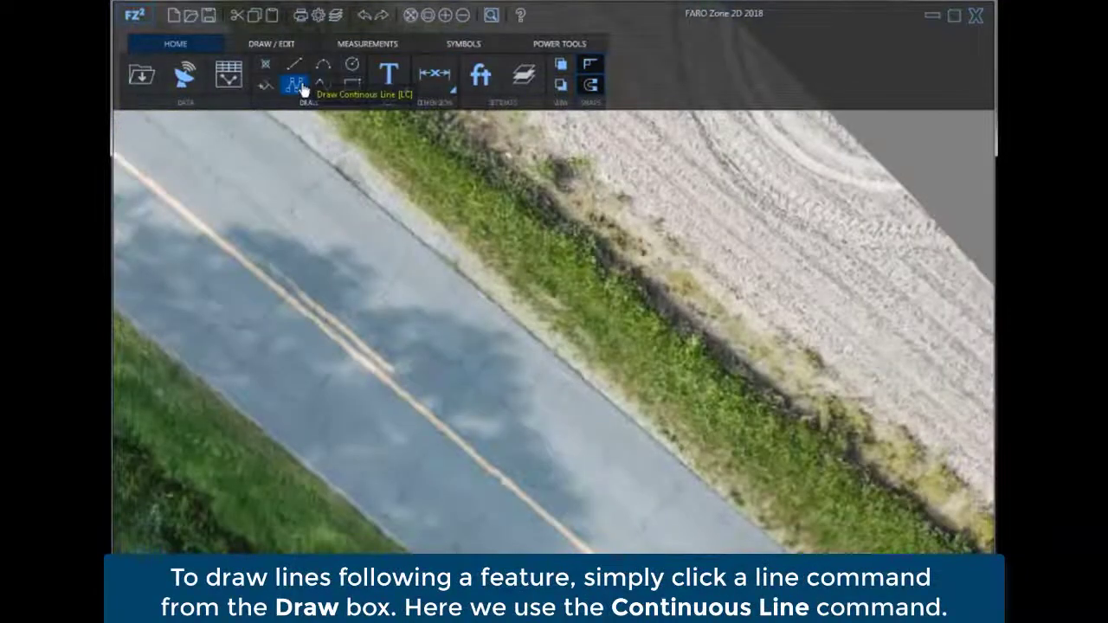
# - Trace the road edge along the grassy verge past the gravel side road with continuous lines
pyautogui.click(299, 86)
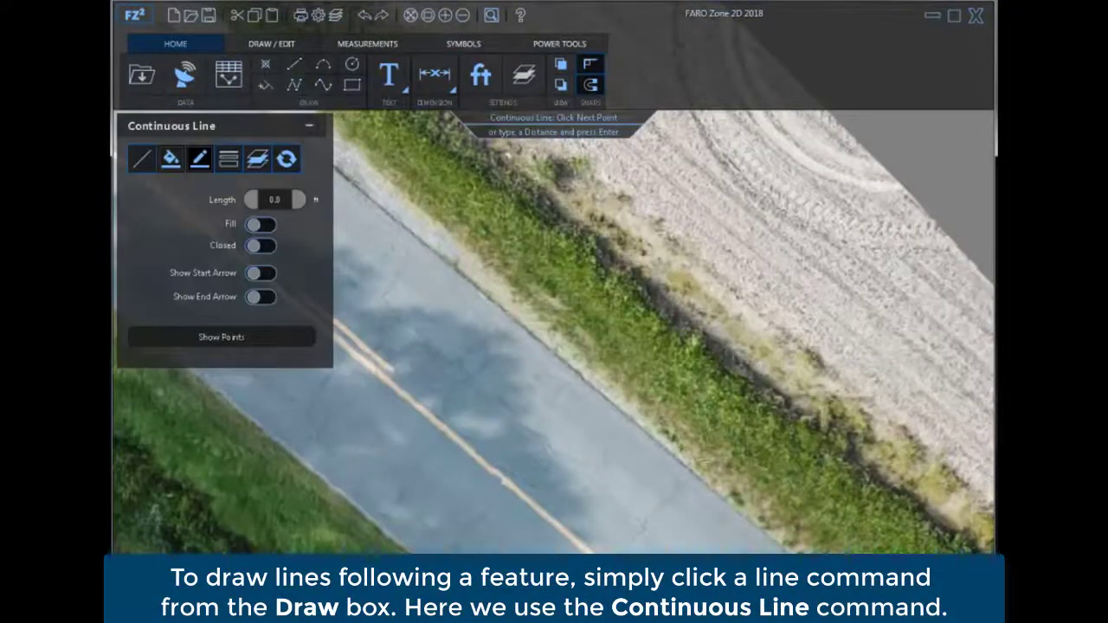
pyautogui.click(709, 468)
pyautogui.scroll(2, 485, 243)
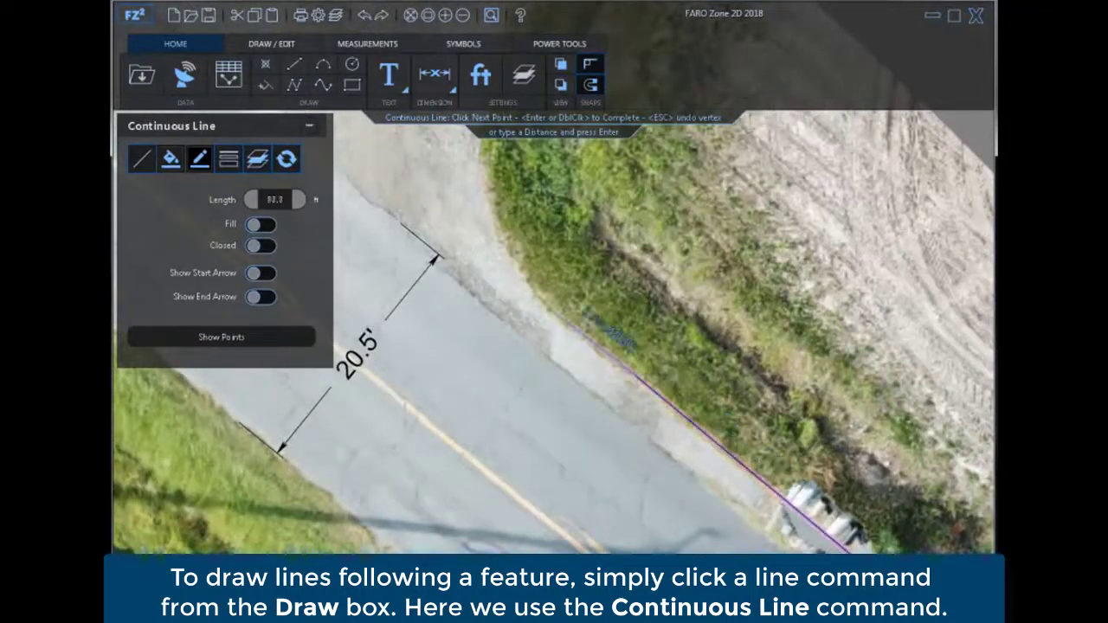
pyautogui.moveTo(542, 299); pyautogui.dragTo(654, 439, button='middle')
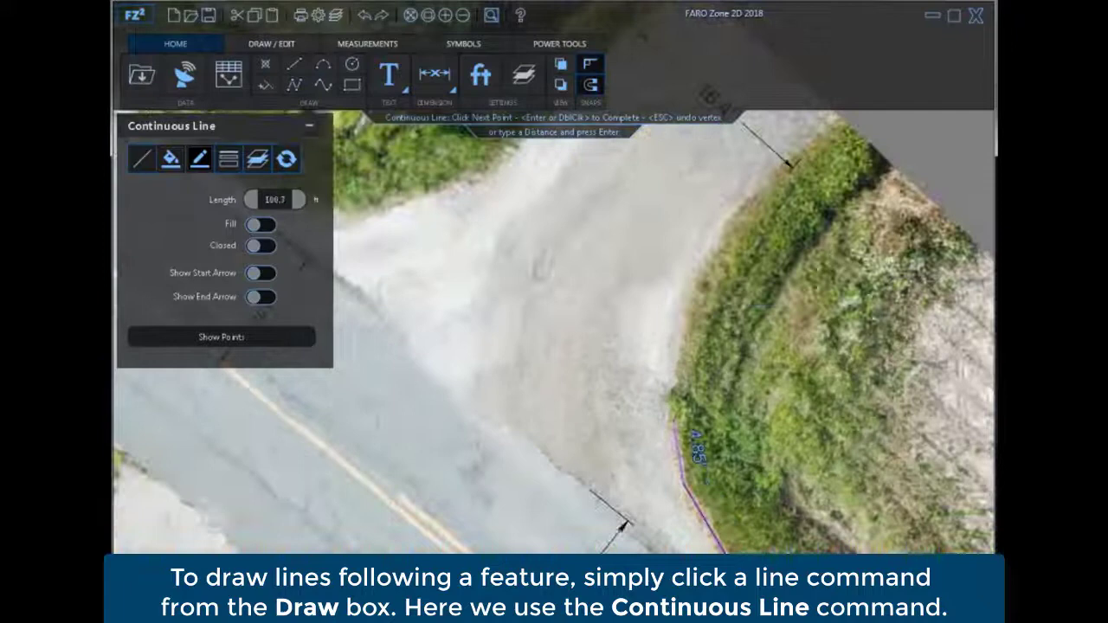
pyautogui.doubleClick(823, 128)
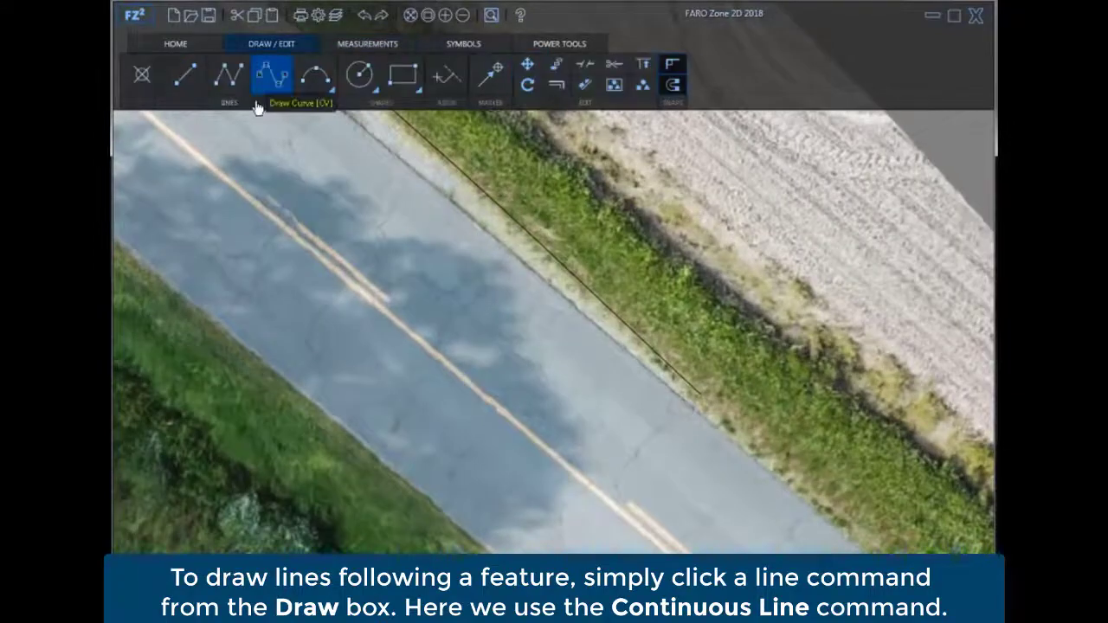
pyautogui.click(229, 75)
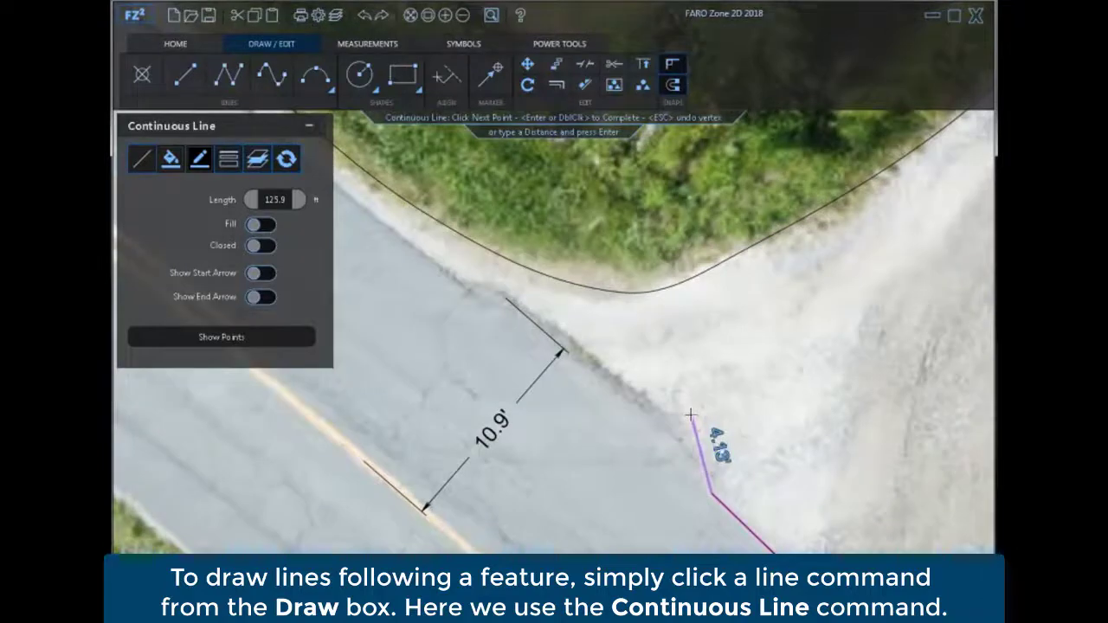
pyautogui.click(683, 429)
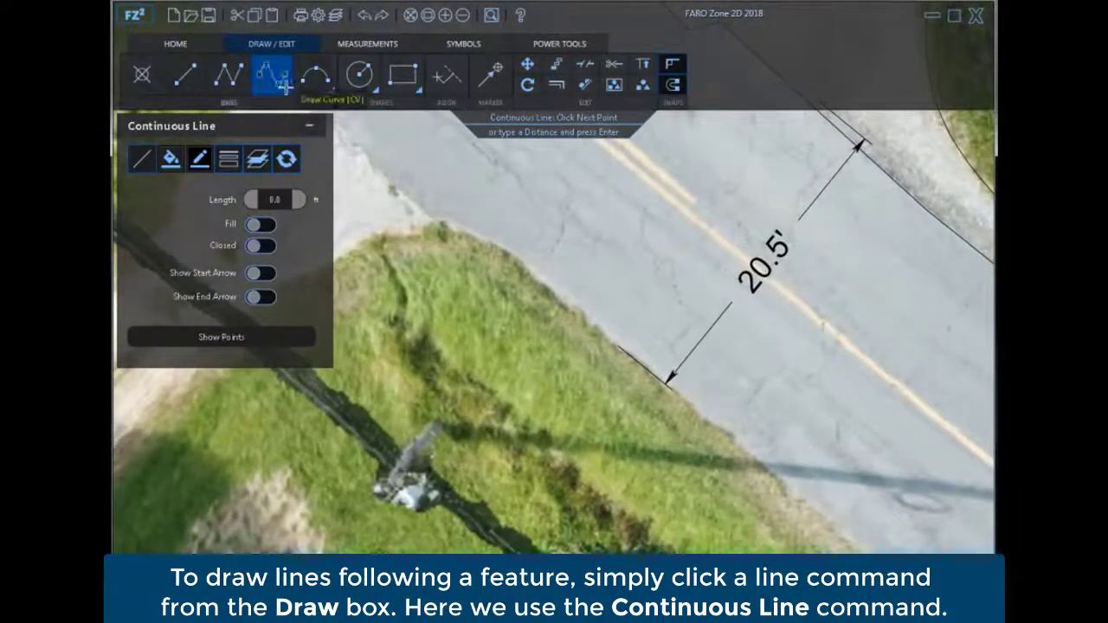
# - Turn on the magnifier and draw a smooth curve along the grass verge and driveway edge
pyautogui.click(280, 83)
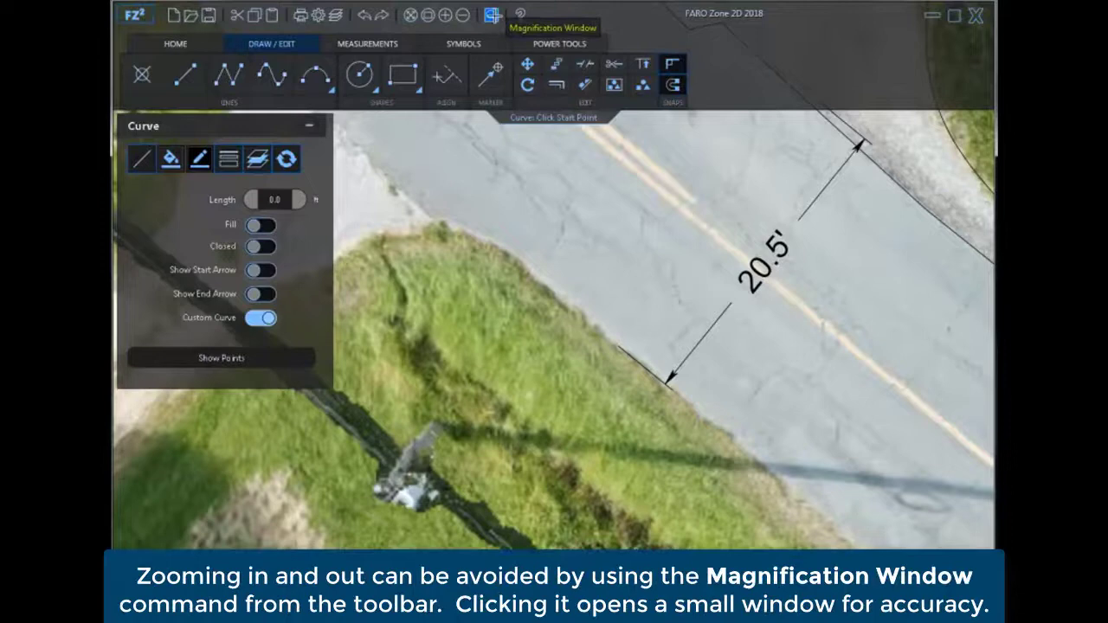
pyautogui.click(492, 16)
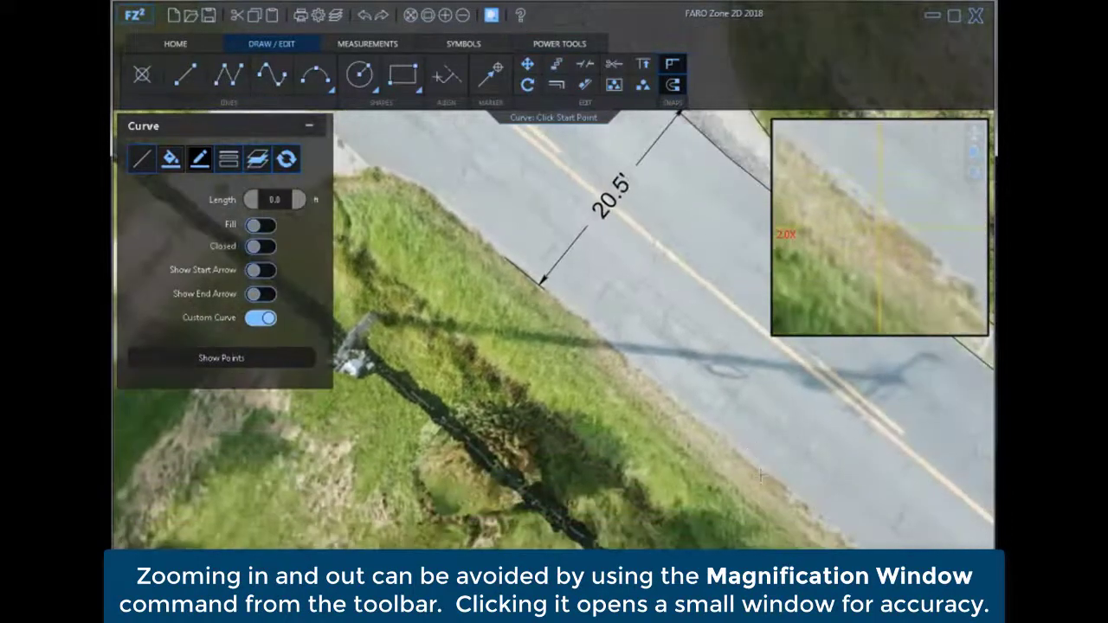
pyautogui.click(760, 473)
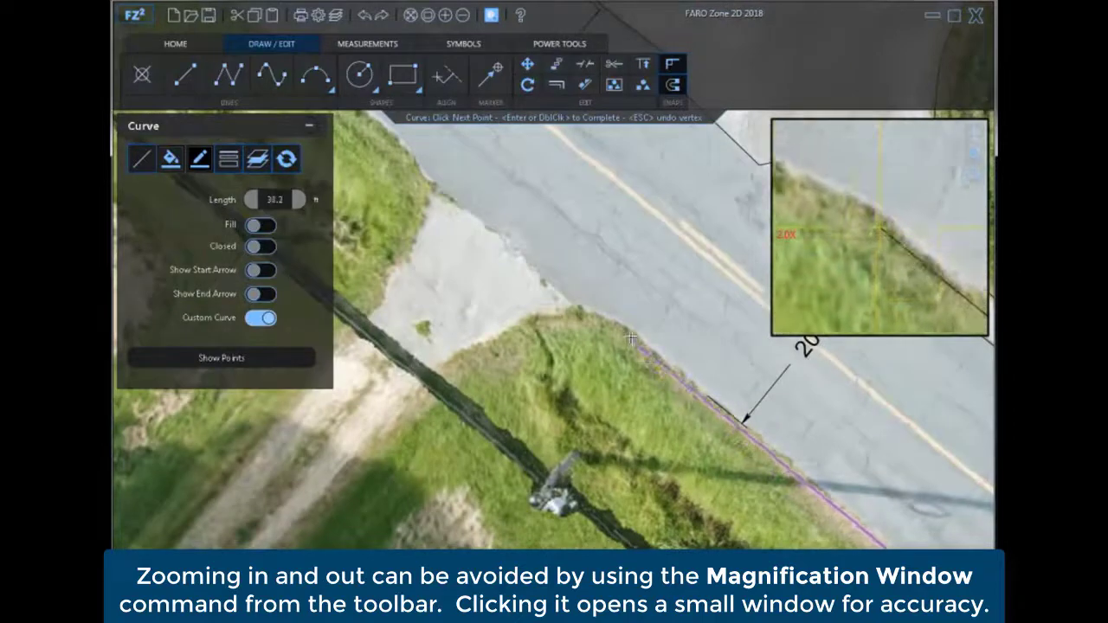
pyautogui.click(636, 338)
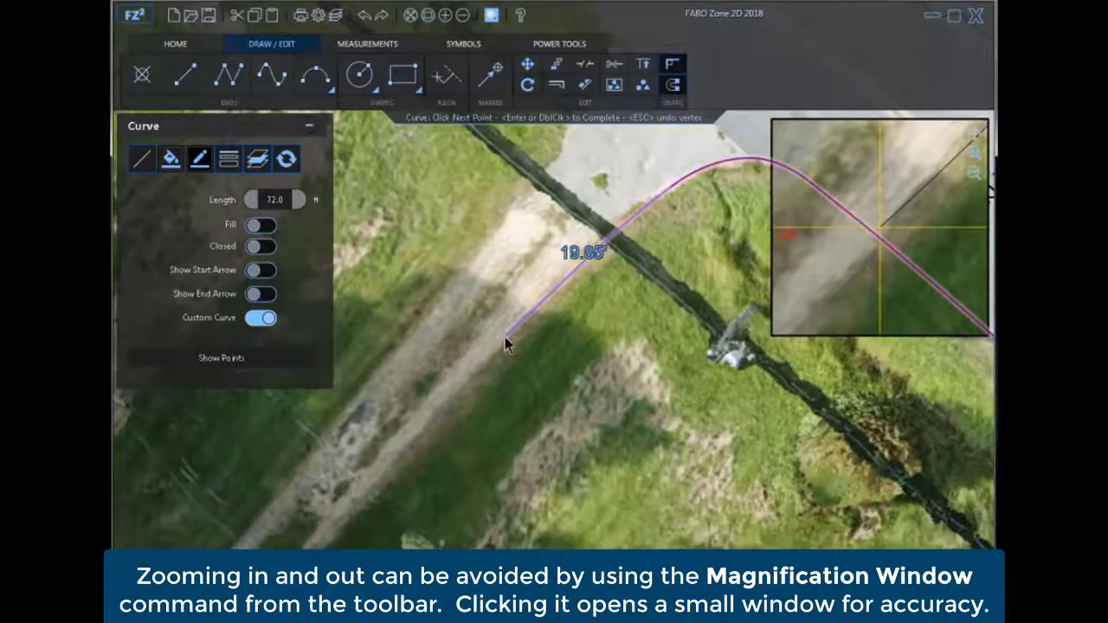
pyautogui.click(504, 337)
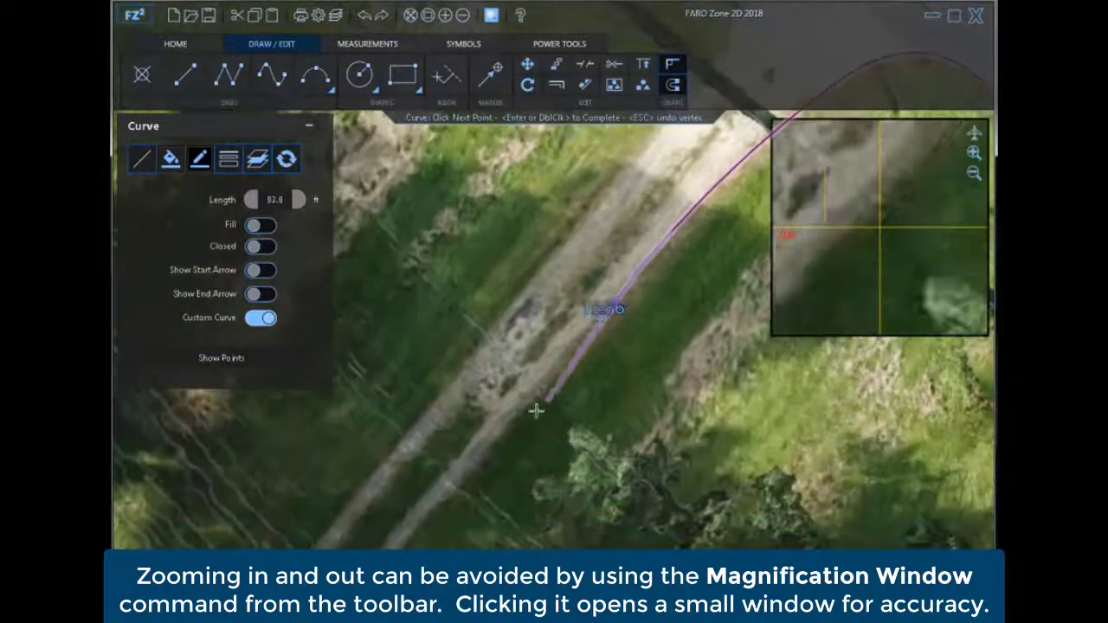
pyautogui.doubleClick(576, 358)
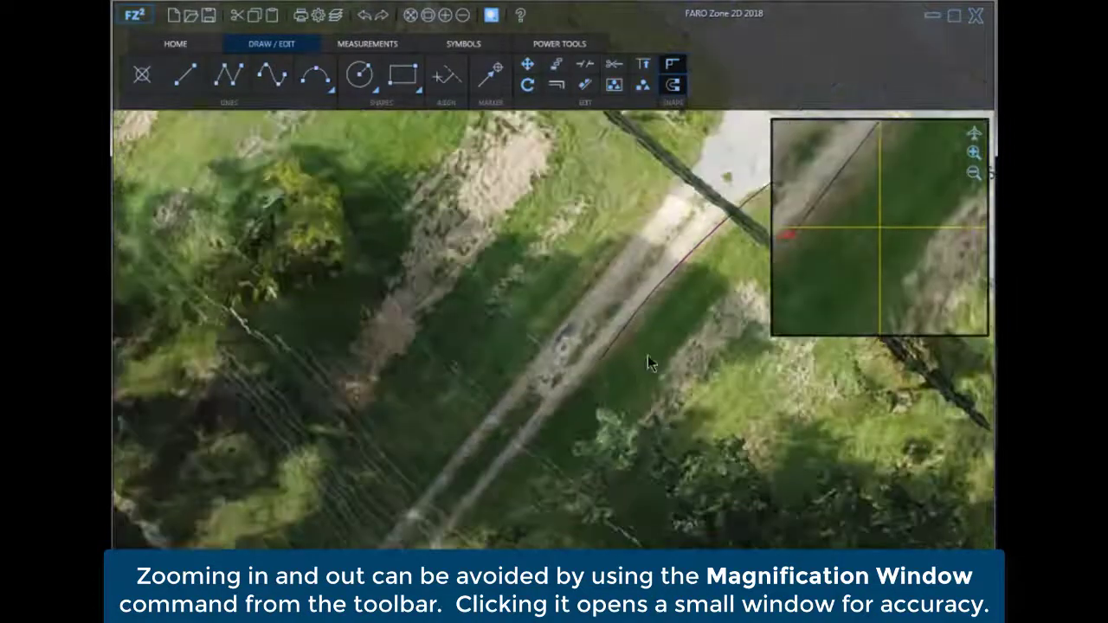
pyautogui.scroll(2, 563, 526)
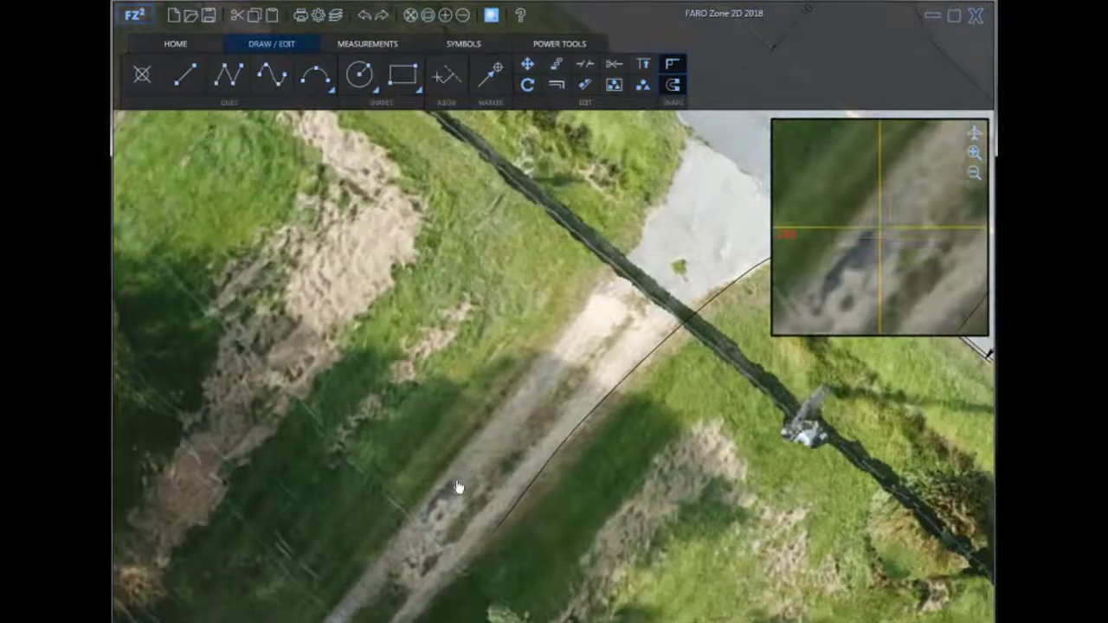
# - Draw a second curve from the driveway around the corner along the road edge
pyautogui.press('Return')
pyautogui.click(408, 506)
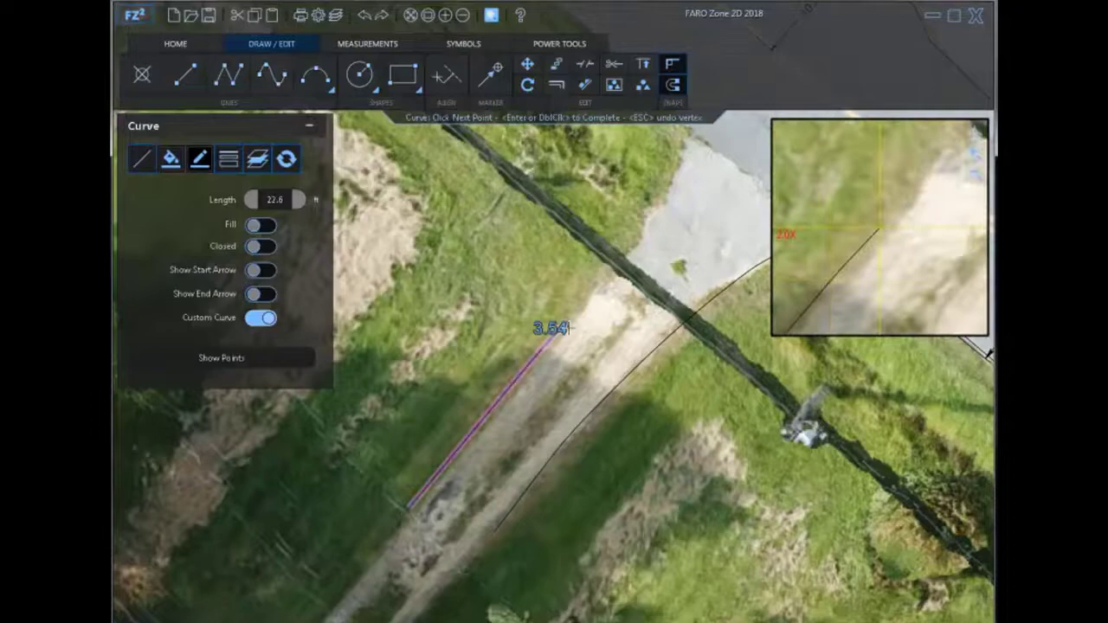
pyautogui.moveTo(554, 337); pyautogui.dragTo(494, 501, button='middle')
pyautogui.click(531, 450)
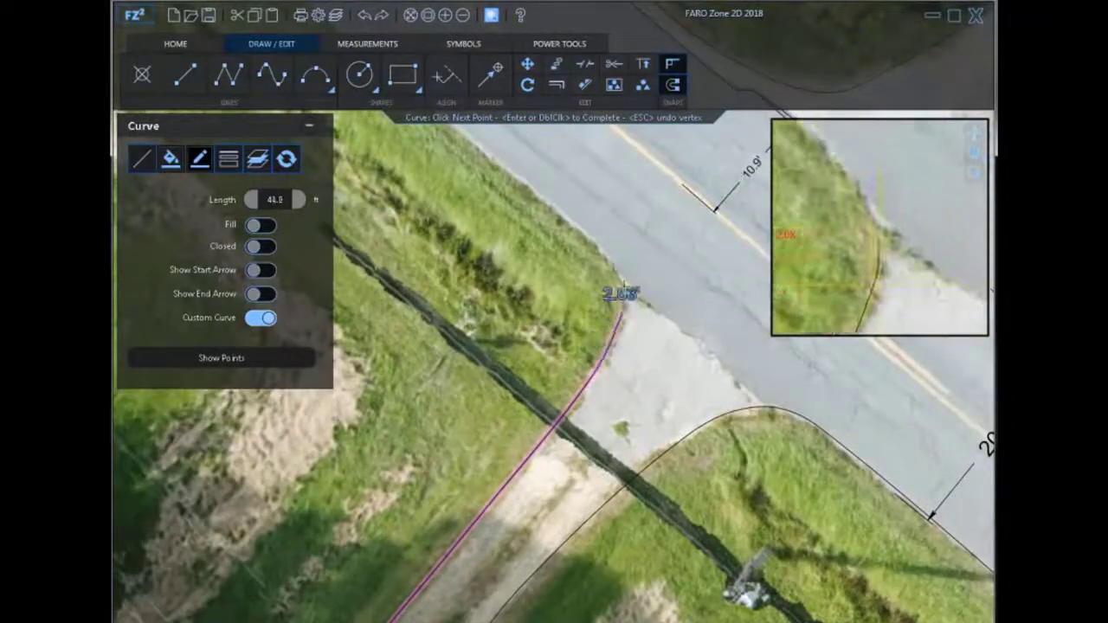
pyautogui.click(582, 230)
pyautogui.moveTo(582, 230); pyautogui.dragTo(763, 430, button='middle')
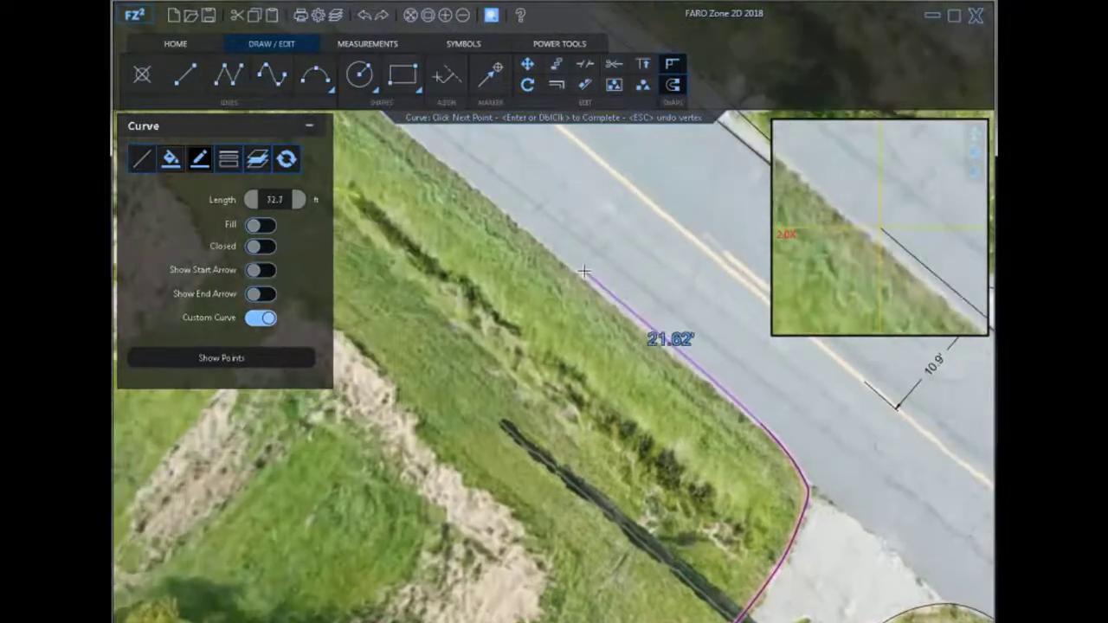
pyautogui.click(570, 266)
pyautogui.moveTo(570, 266); pyautogui.dragTo(564, 203, button='middle')
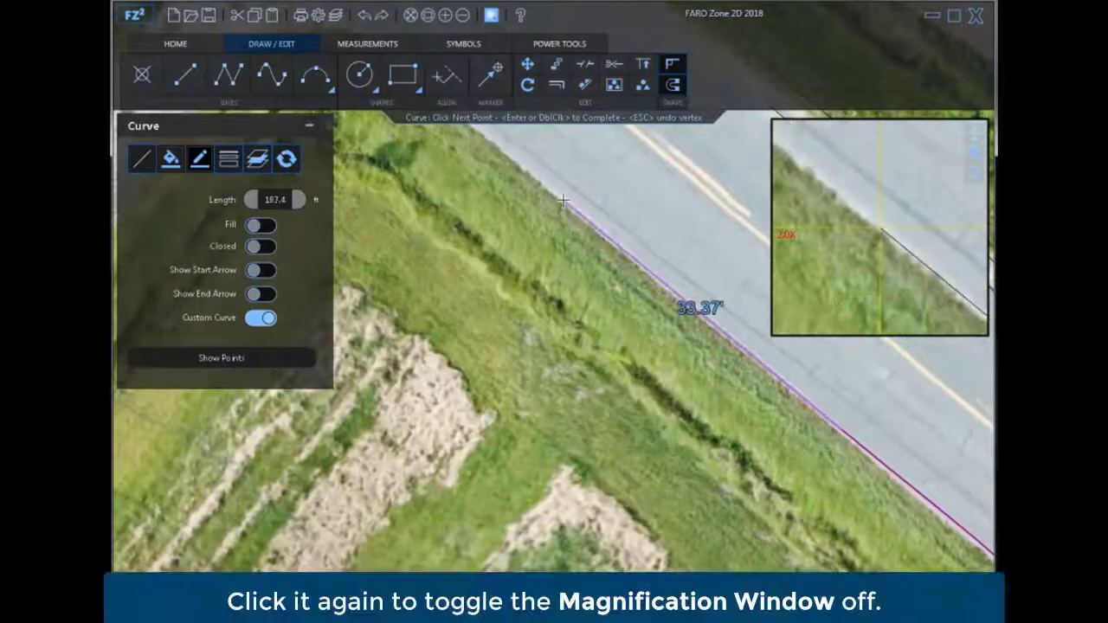
pyautogui.press('Return')
pyautogui.scroll(-3, 608, 299)
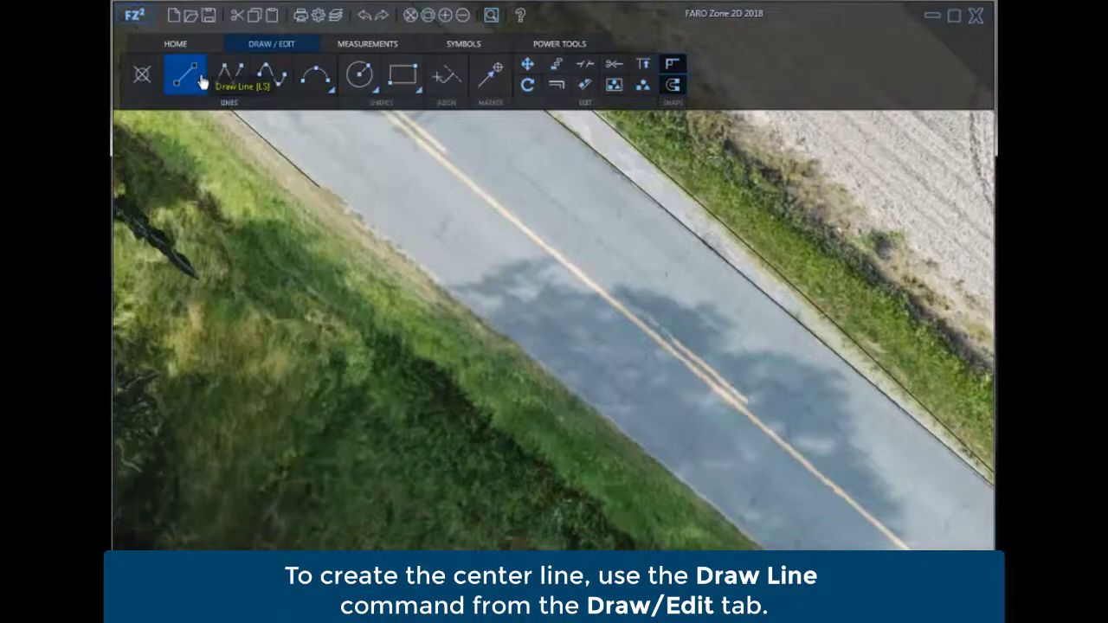
pyautogui.click(193, 74)
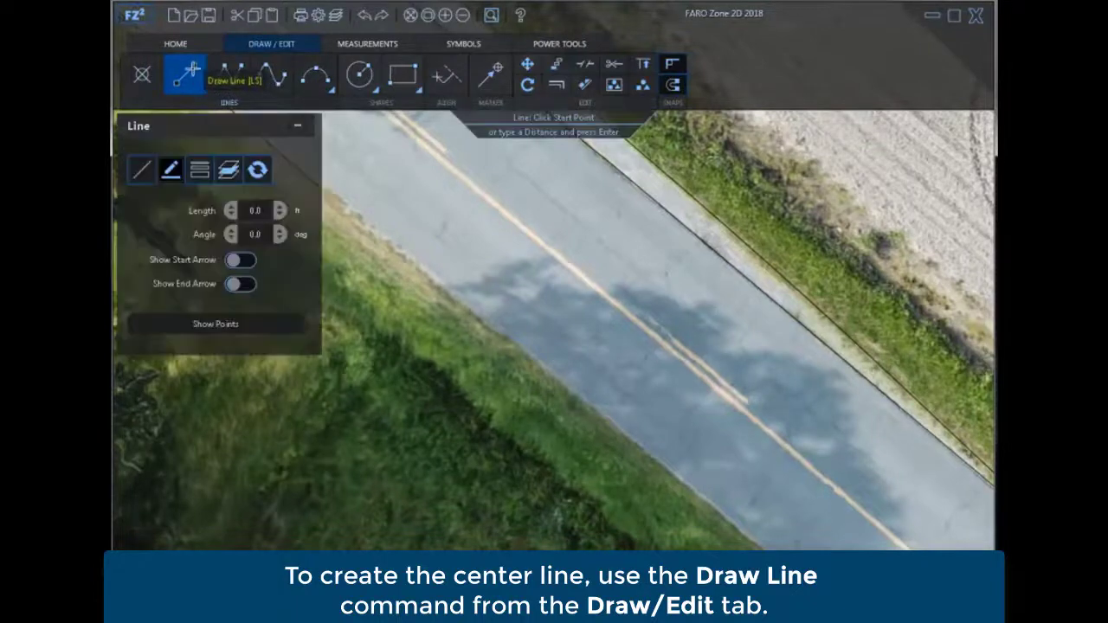
# - Choose the Solid Dash line type with dash length 11 and dash spacing 26
pyautogui.click(144, 178)
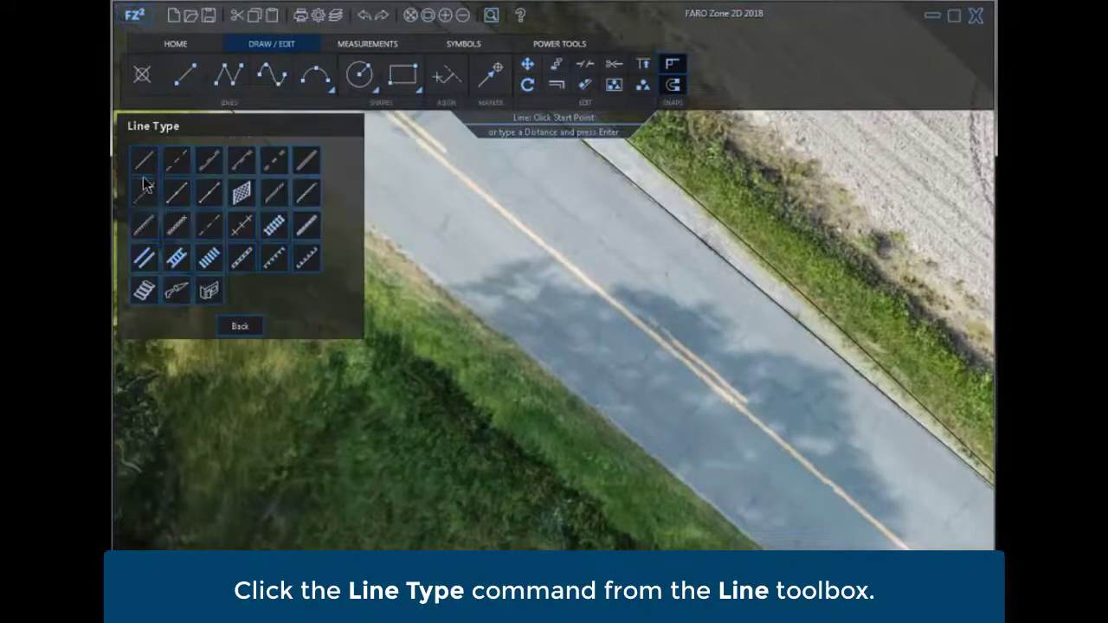
pyautogui.click(237, 156)
pyautogui.doubleClick(251, 258)
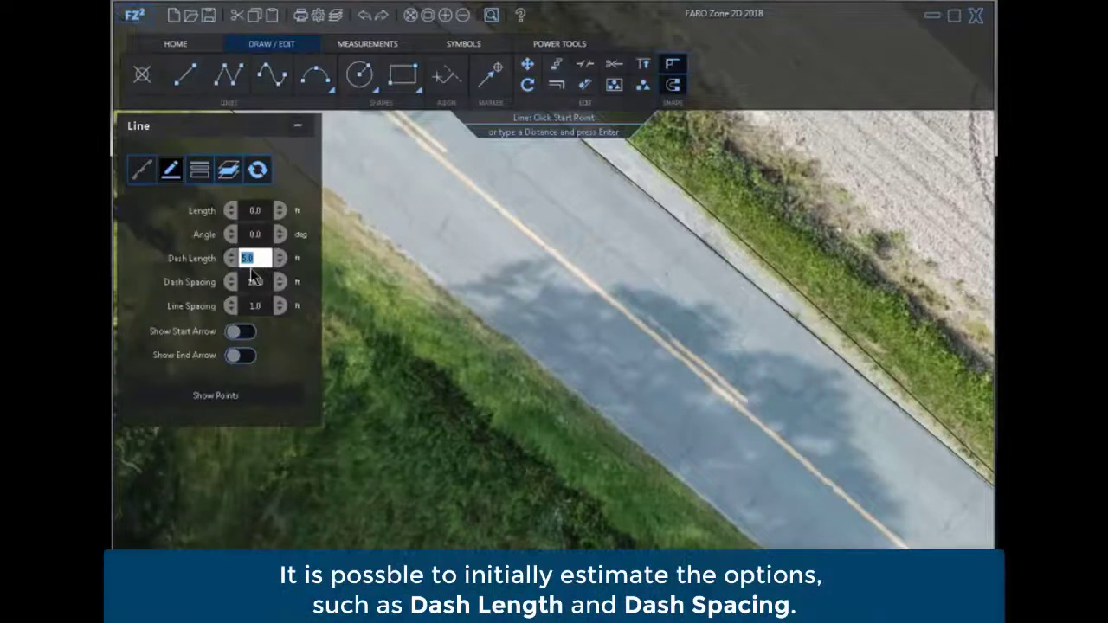
pyautogui.write('11')
pyautogui.click(264, 287)
pyautogui.write('26')
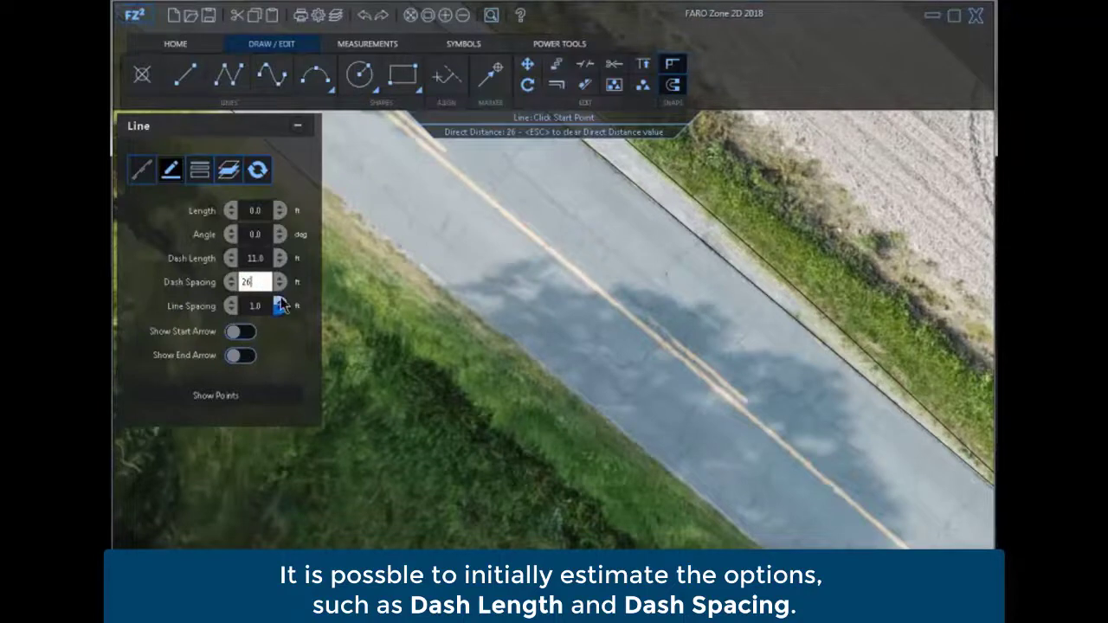
pyautogui.press('Tab')
pyautogui.scroll(3, 866, 525)
# - Draw the solid-dash center line 184.7 ft along the painted center stripe
pyautogui.click(744, 419)
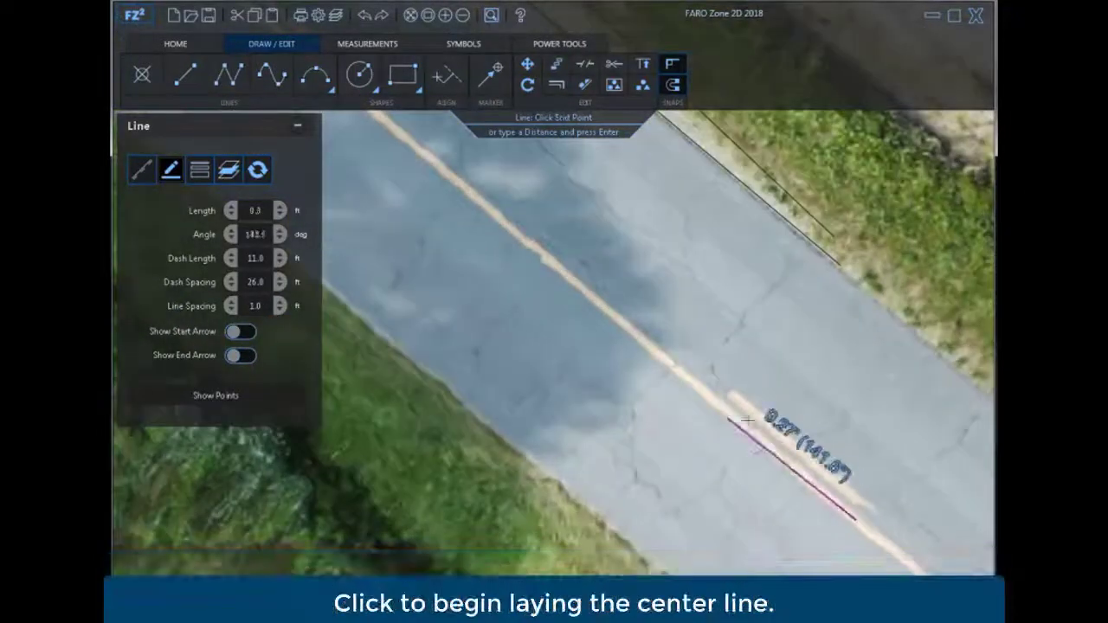
pyautogui.moveTo(586, 237); pyautogui.dragTo(618, 433, button='middle')
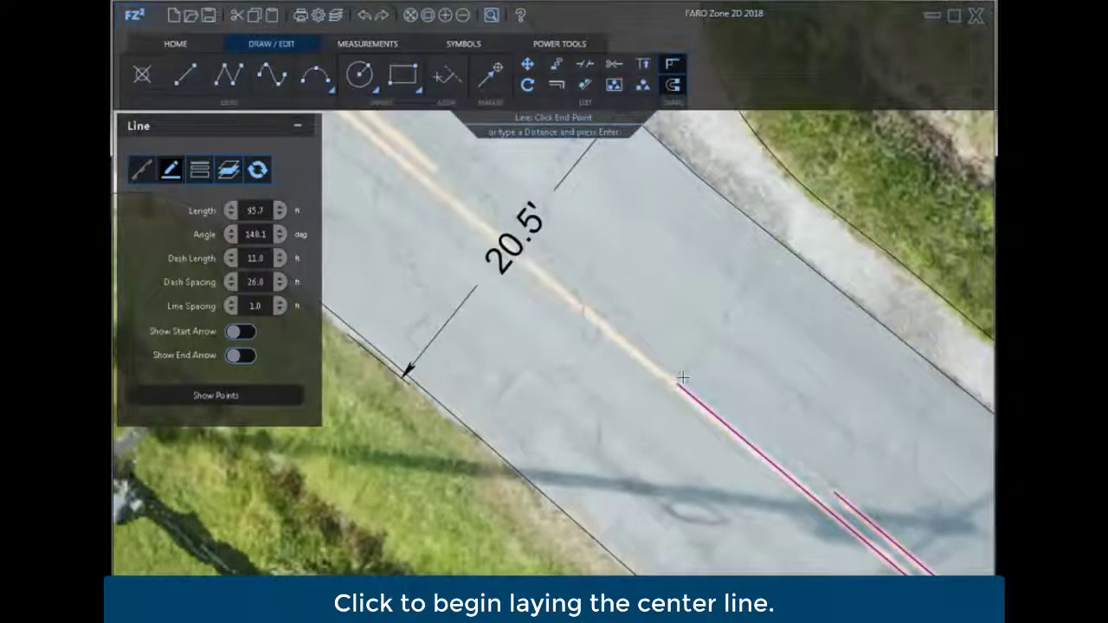
pyautogui.moveTo(680, 375)
pyautogui.mouseDown(button='middle')
pyautogui.moveTo(543, 257)
pyautogui.moveTo(457, 240)
pyautogui.moveTo(603, 328)
pyautogui.moveTo(674, 350)
pyautogui.mouseUp(button='middle')
pyautogui.click(594, 330)
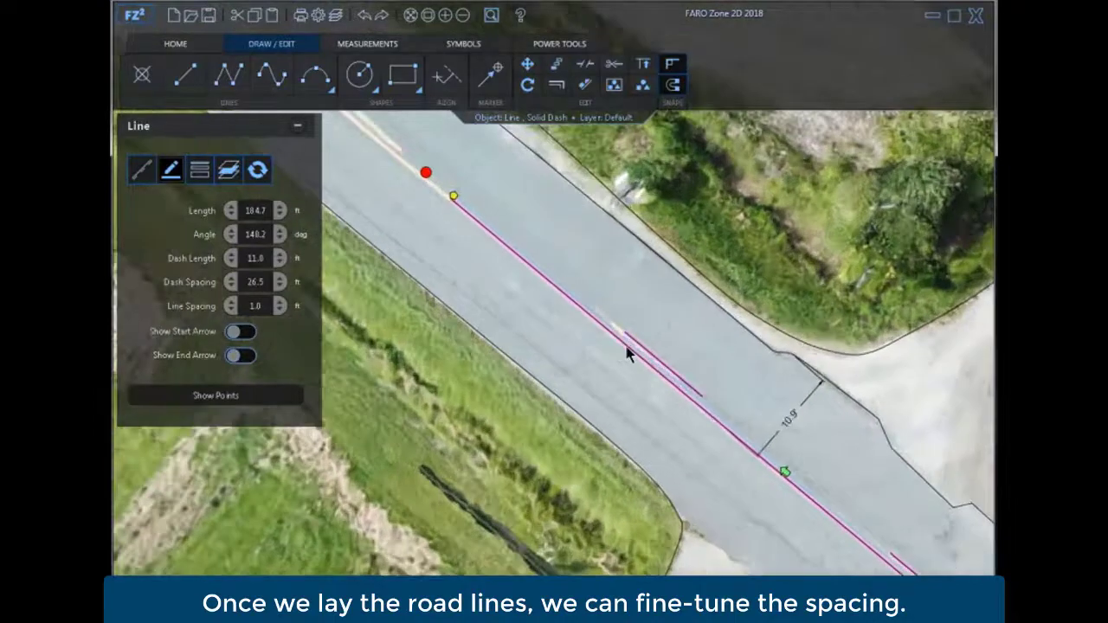
pyautogui.scroll(3, 578, 320)
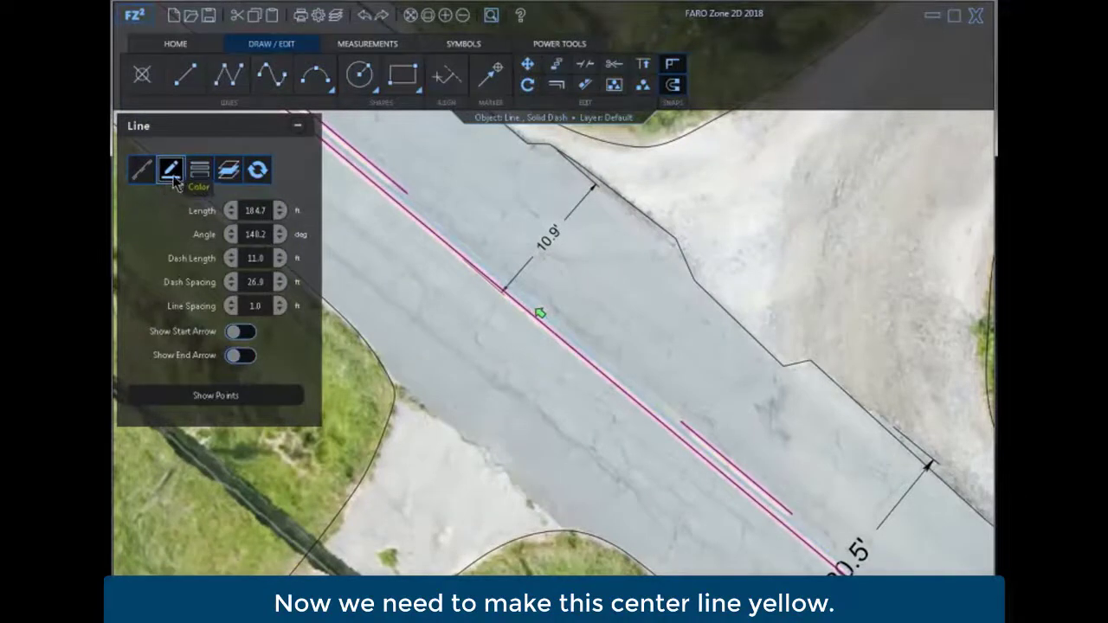
# - Color the center line yellow and choose a heavier line thickness
pyautogui.click(174, 176)
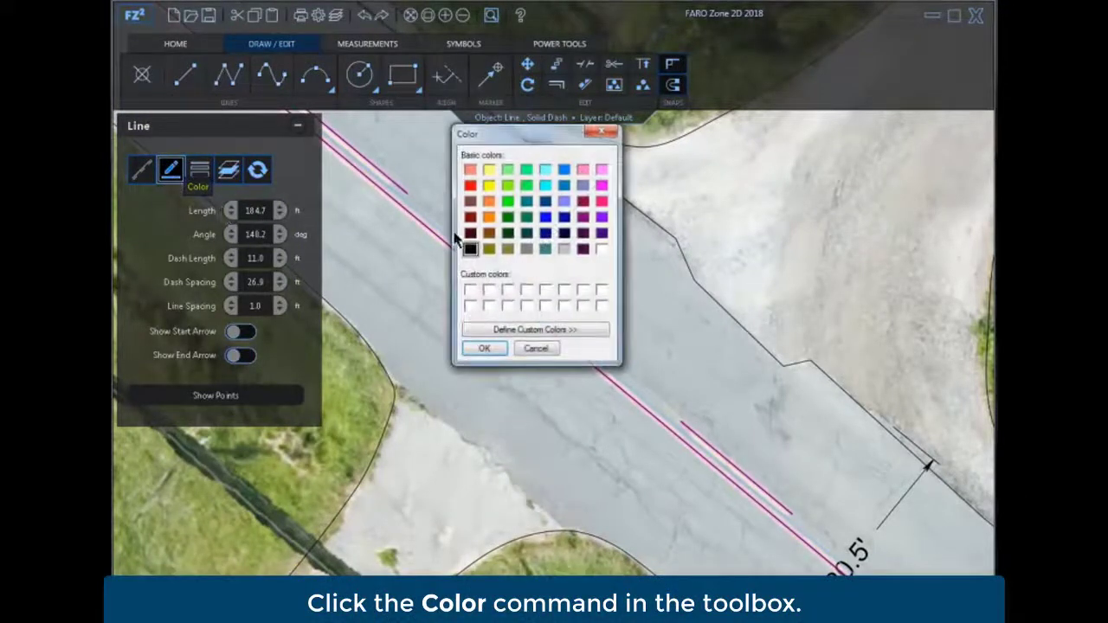
pyautogui.click(486, 186)
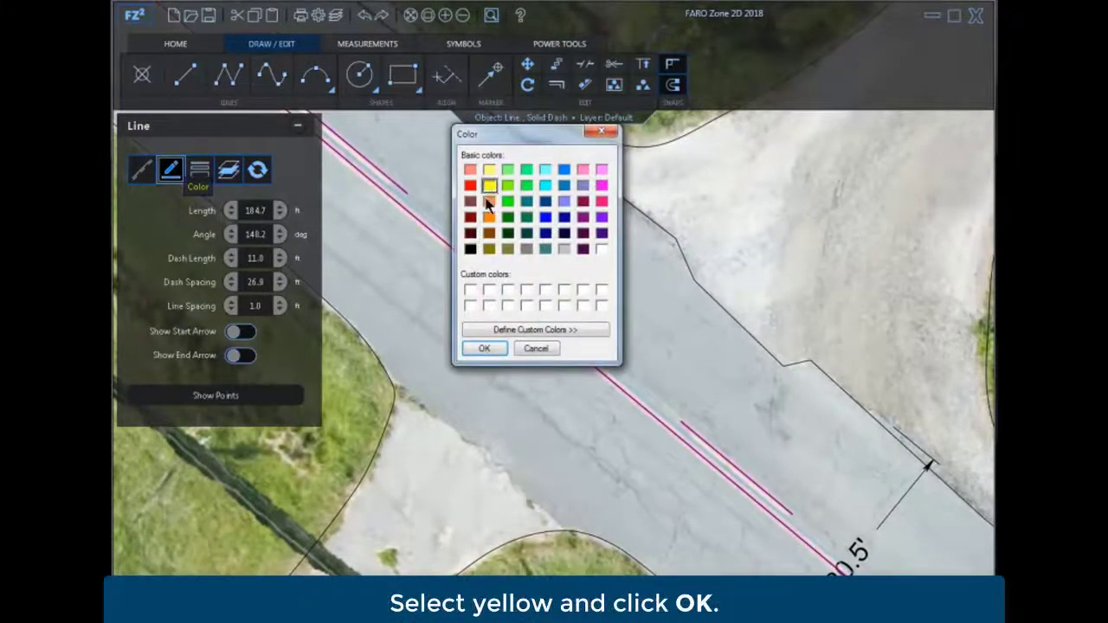
pyautogui.click(484, 348)
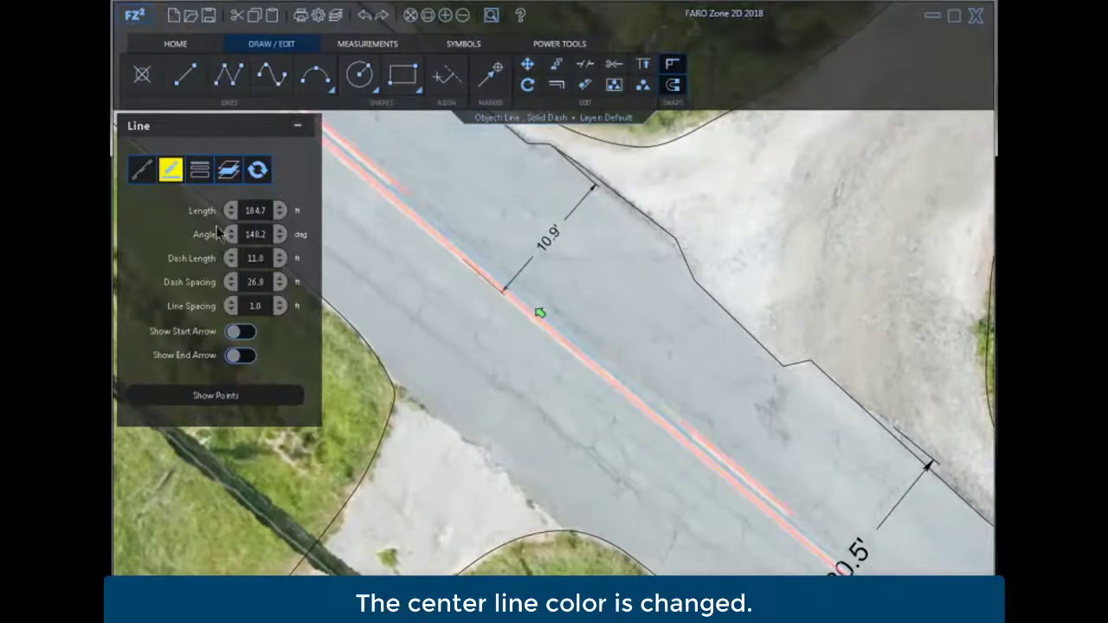
pyautogui.click(199, 172)
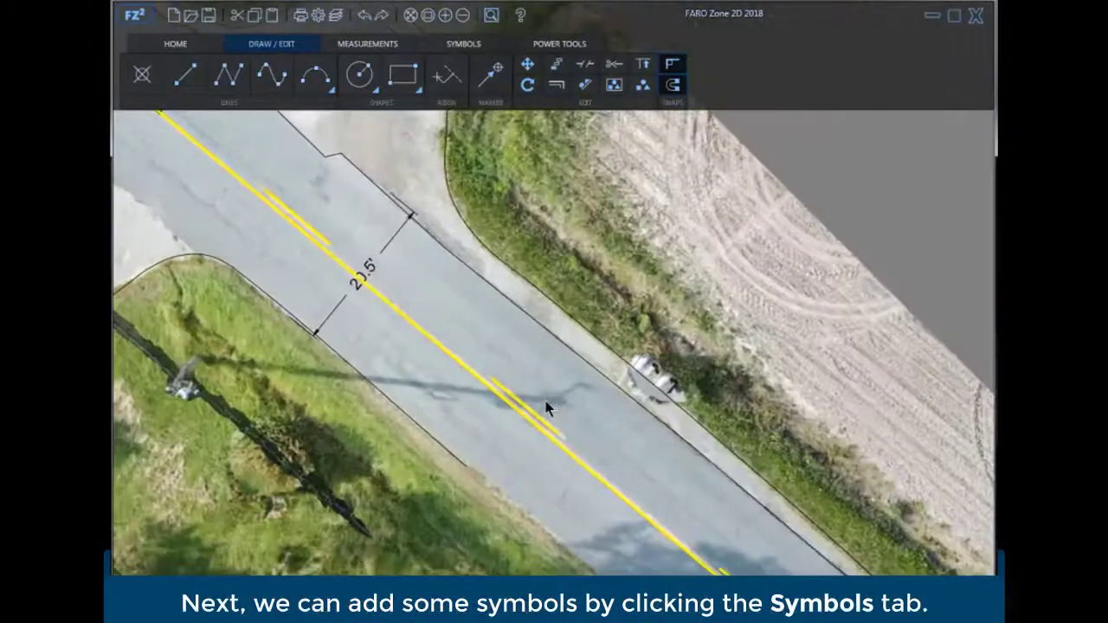
# - Place a Chevy Tahoe vehicle symbol on the road
pyautogui.click(462, 45)
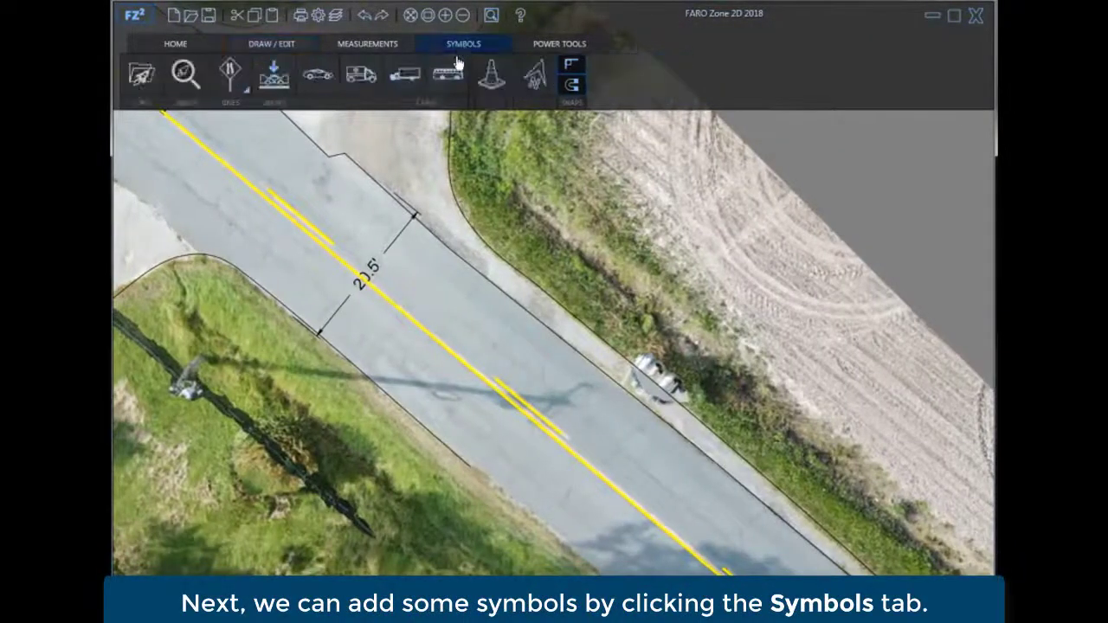
pyautogui.click(318, 76)
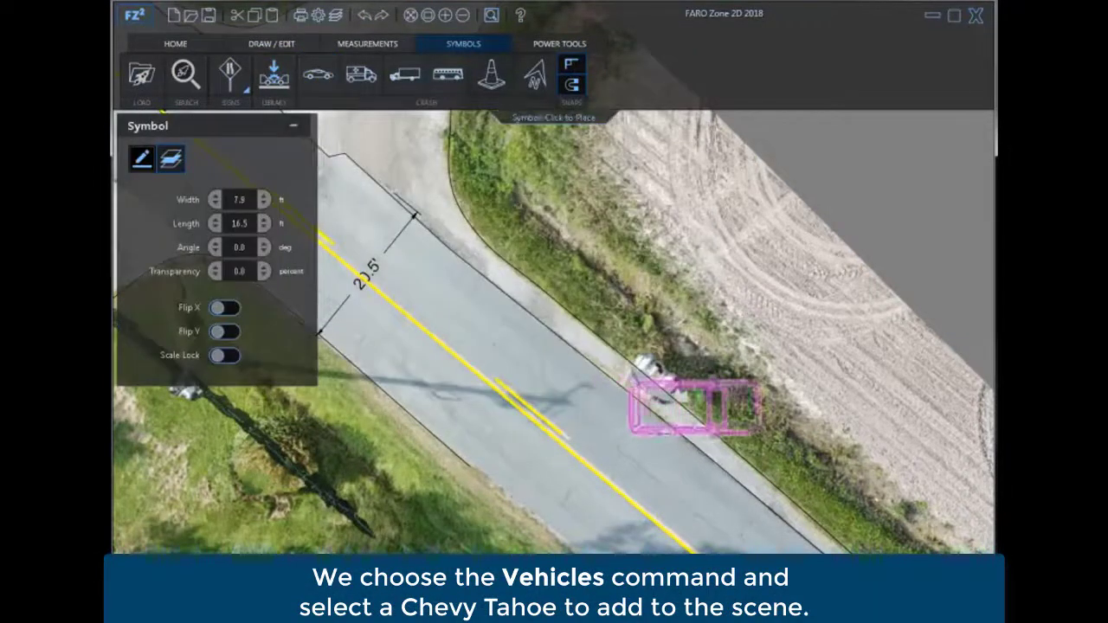
pyautogui.click(547, 347)
pyautogui.moveTo(680, 450); pyautogui.dragTo(588, 366)
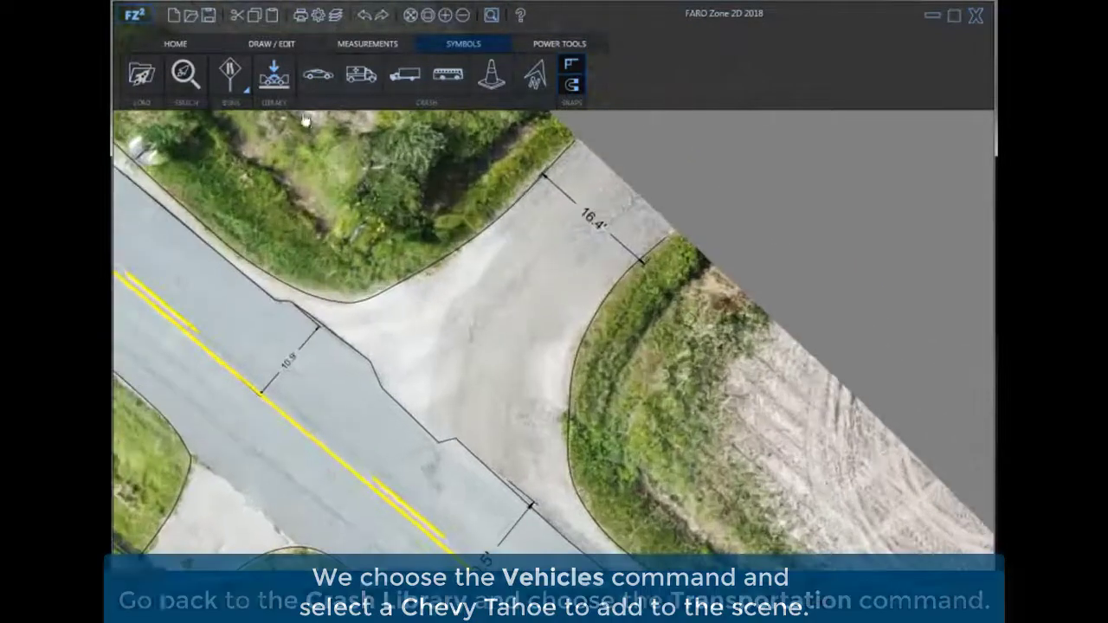
# - Place a farm tractor symbol in the gravel side road near the intersection
pyautogui.click(367, 130)
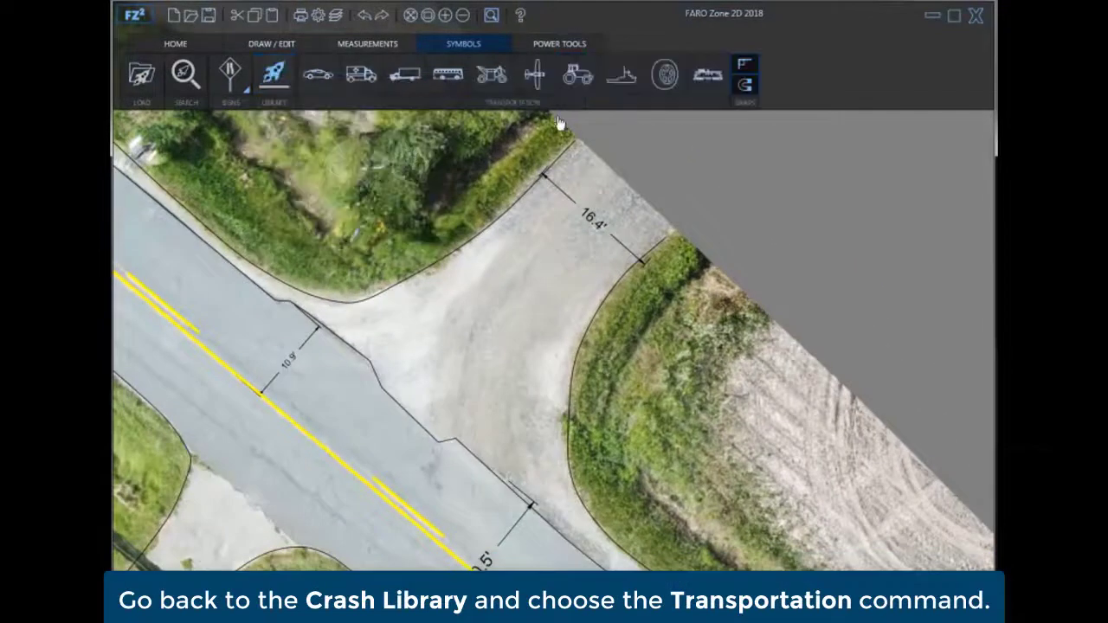
pyautogui.click(577, 74)
pyautogui.moveTo(959, 161); pyautogui.dragTo(959, 286)
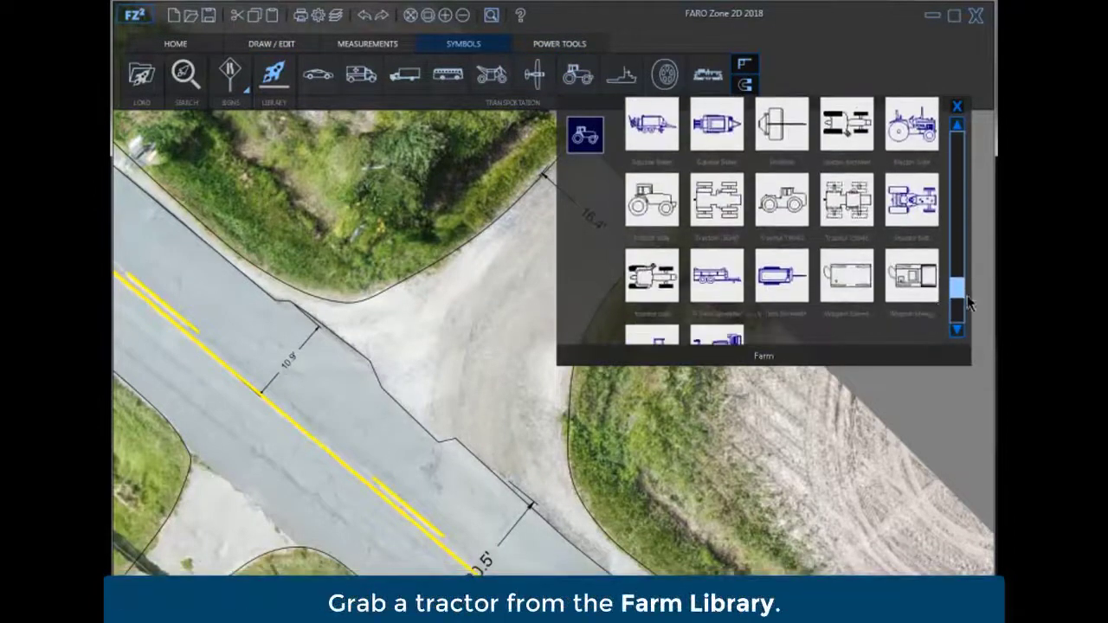
pyautogui.click(652, 283)
pyautogui.moveTo(523, 346); pyautogui.dragTo(512, 416)
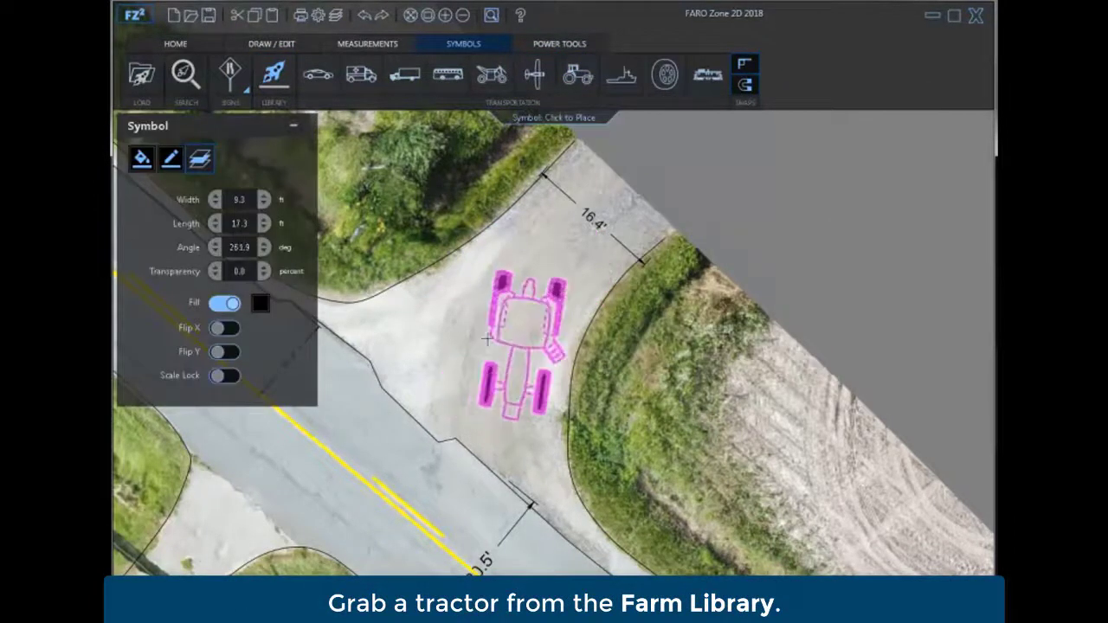
pyautogui.moveTo(523, 346)
pyautogui.mouseDown()
pyautogui.moveTo(501, 320)
pyautogui.moveTo(520, 318)
pyautogui.mouseUp()
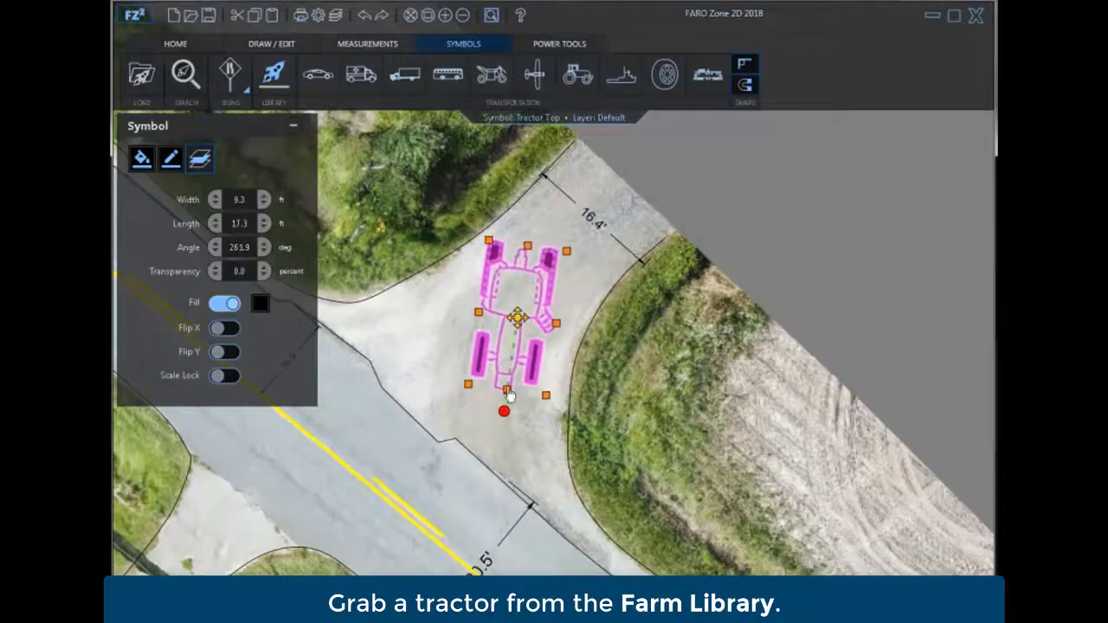
pyautogui.click(514, 442)
pyautogui.scroll(-3, 515, 442)
pyautogui.moveTo(577, 446)
pyautogui.mouseDown(button='middle')
pyautogui.moveTo(474, 311)
pyautogui.moveTo(596, 363)
pyautogui.mouseUp(button='middle')
pyautogui.scroll(2, 632, 410)
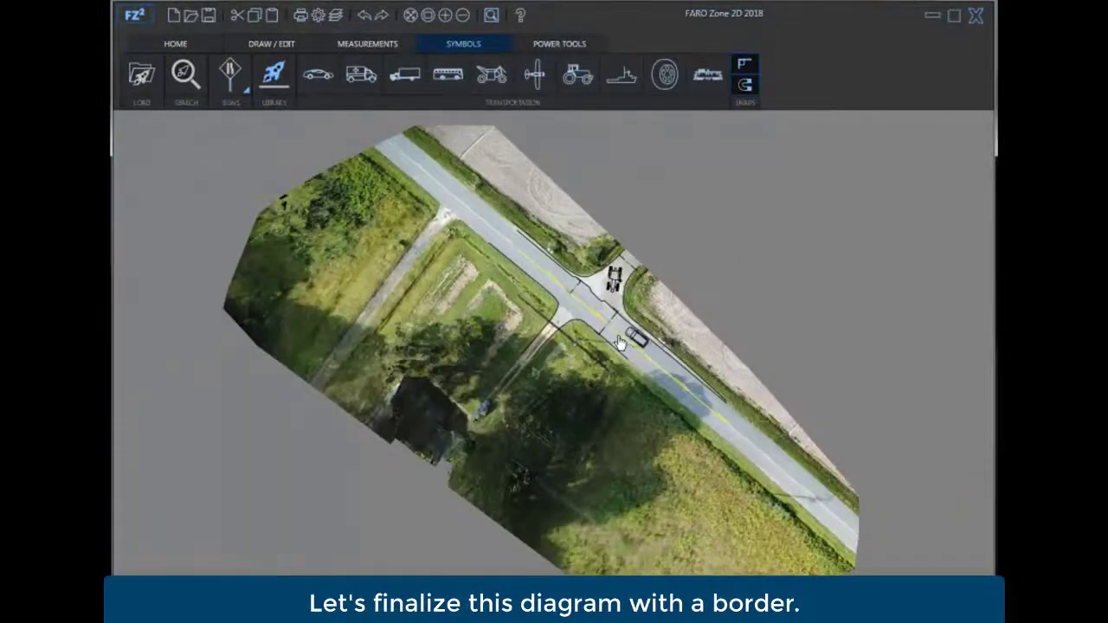
# - Apply the Block Landscape form from Power Tools > Forms around the diagram
pyautogui.click(547, 48)
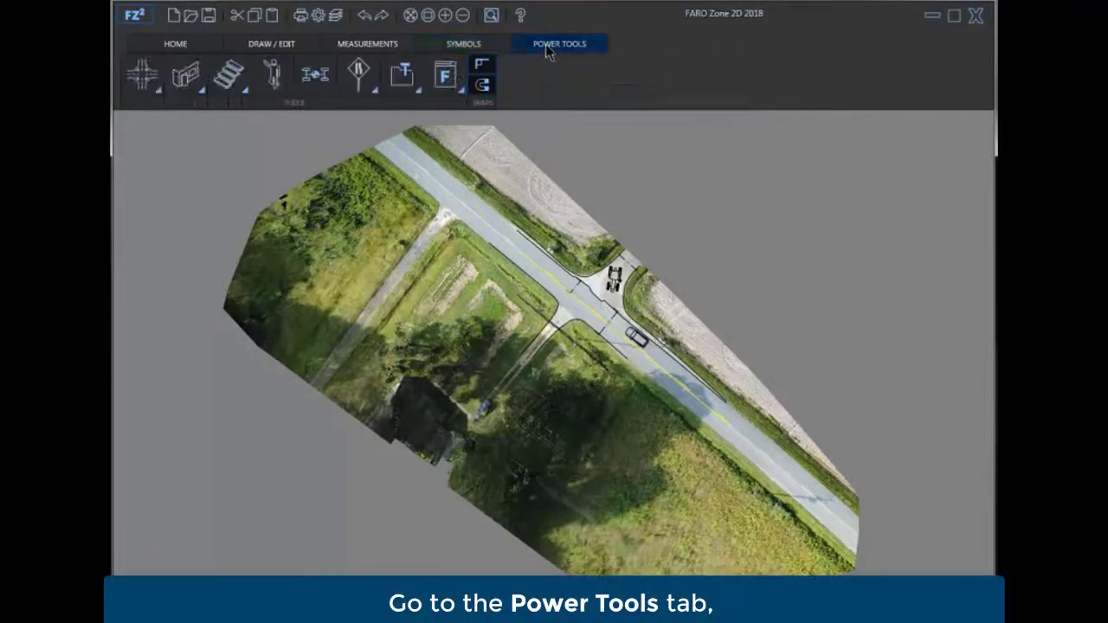
pyautogui.click(464, 97)
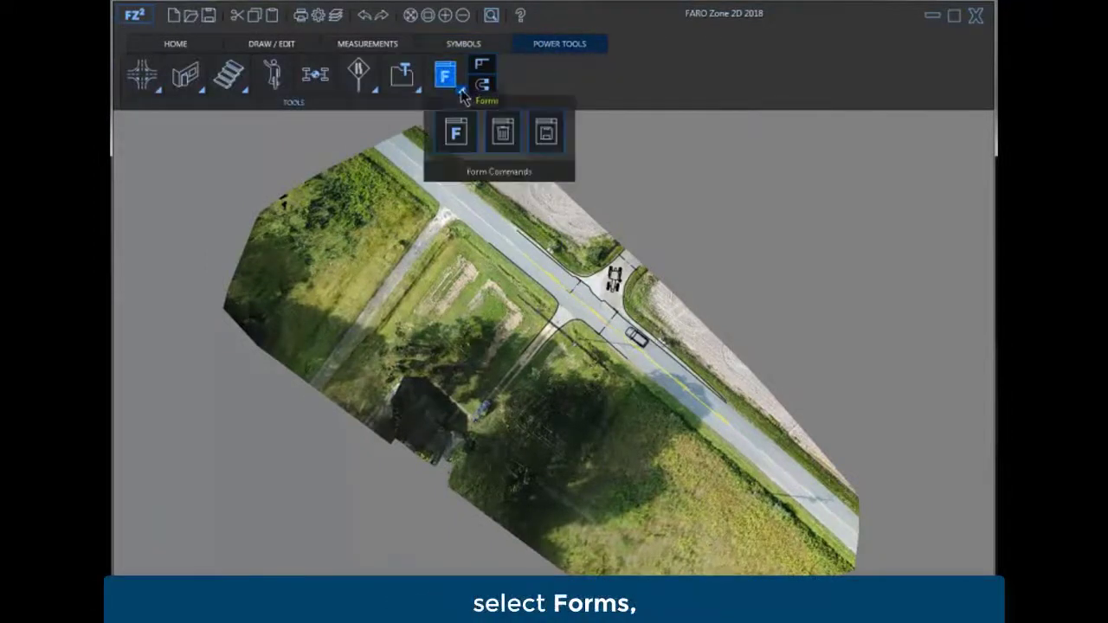
pyautogui.click(459, 141)
pyautogui.click(464, 236)
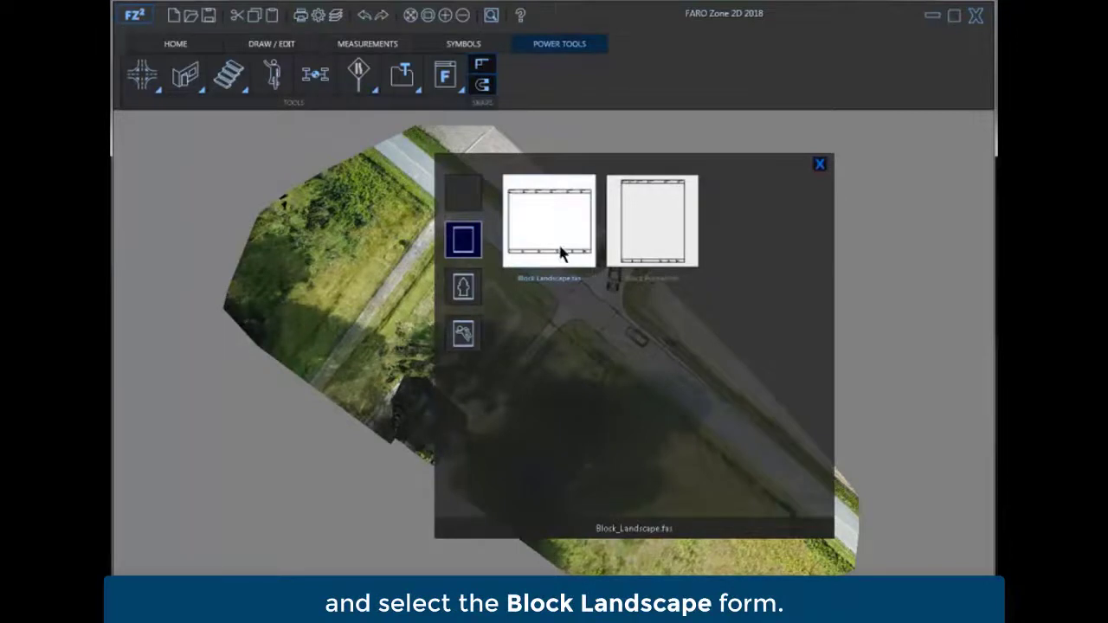
pyautogui.click(561, 252)
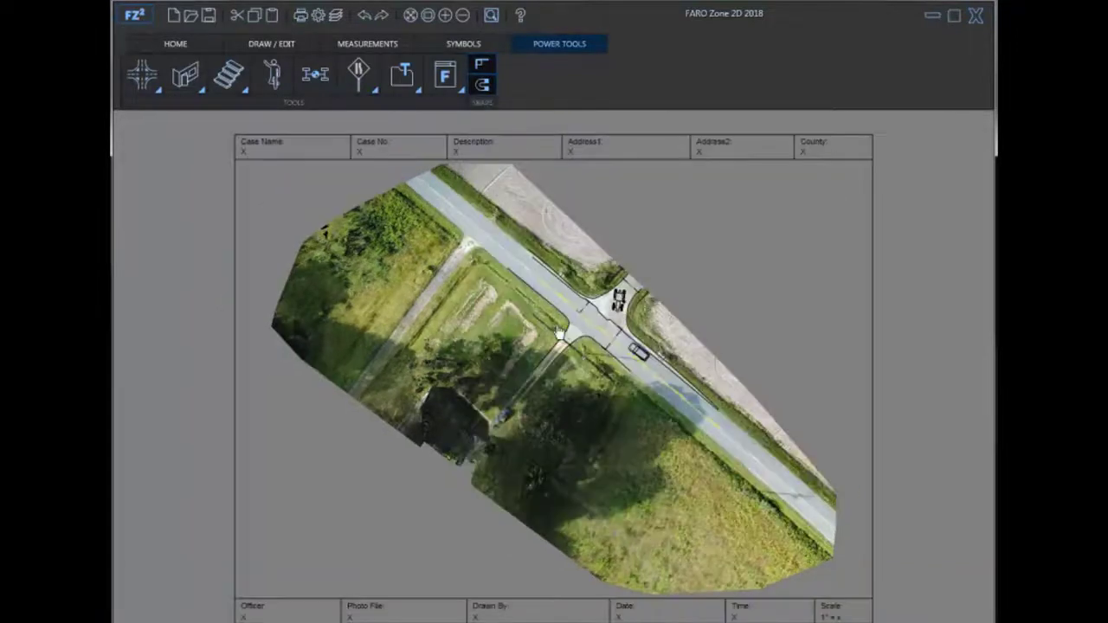
# - Pick a compass-style north arrow from the Crash library's north arrow symbols
pyautogui.click(463, 43)
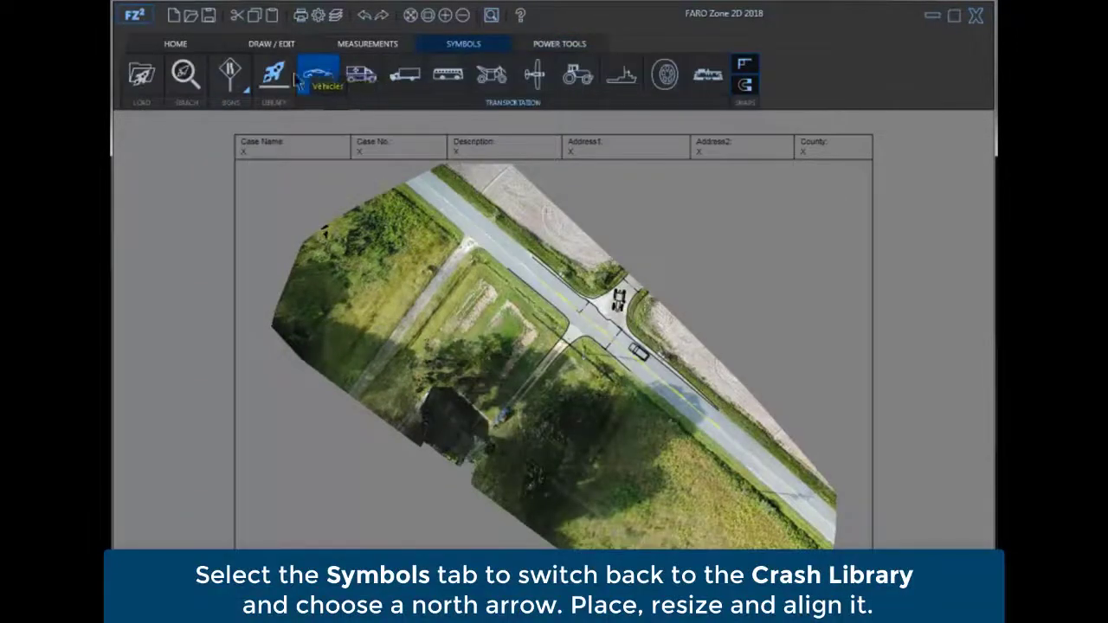
pyautogui.click(321, 76)
pyautogui.click(321, 116)
pyautogui.click(535, 75)
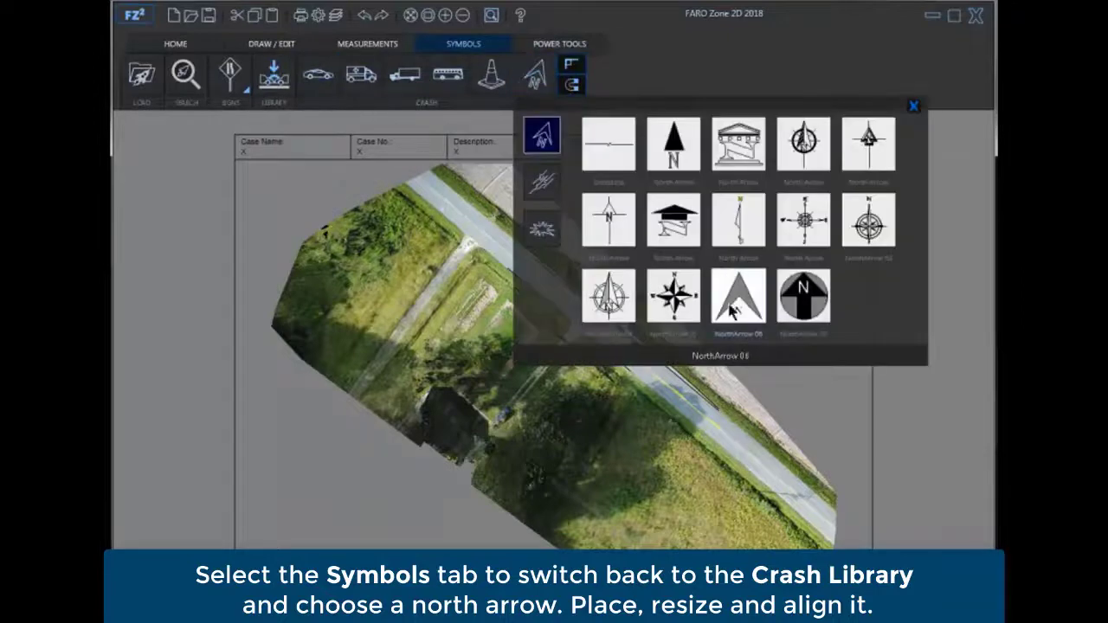
pyautogui.click(701, 303)
# - Place the compass north arrow above the road near the image's top right and enlarge it
pyautogui.scroll(2, 667, 286)
pyautogui.scroll(2, 653, 243)
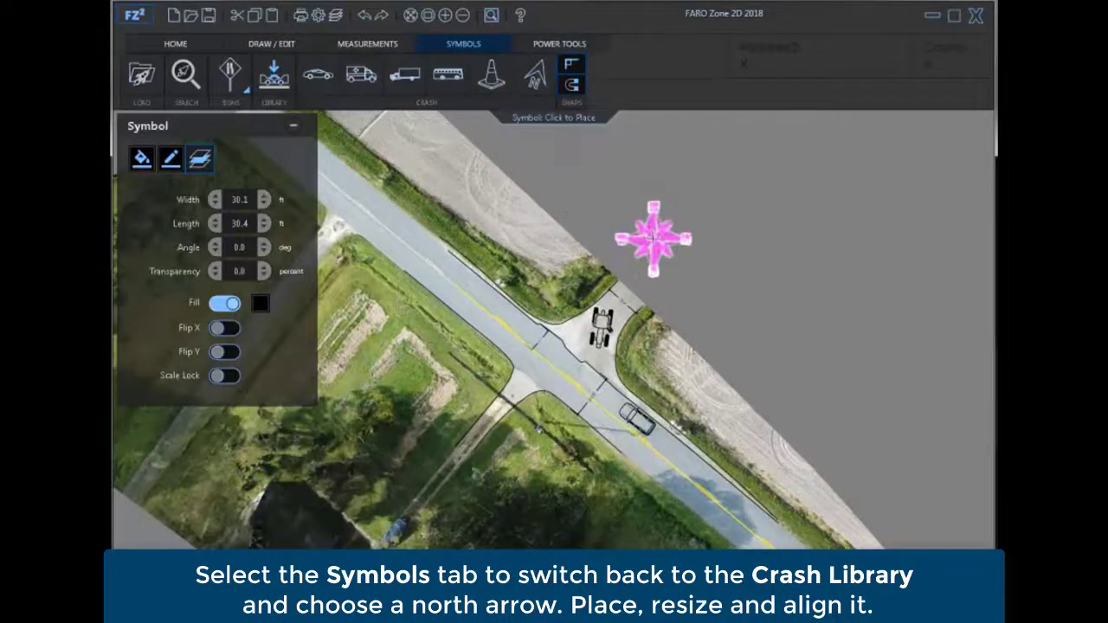
pyautogui.click(649, 253)
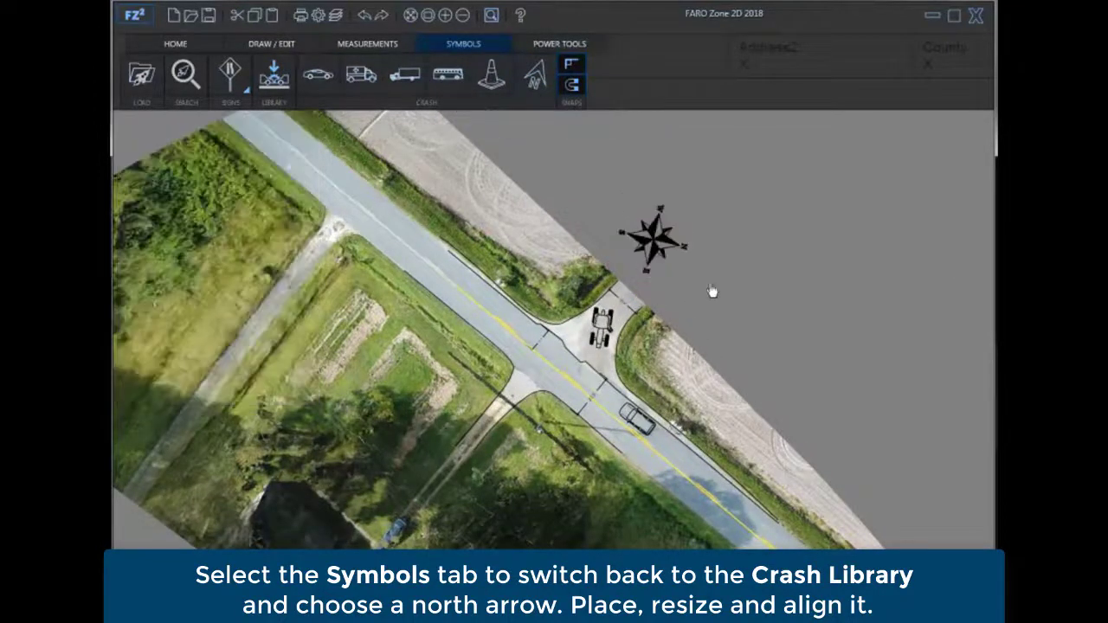
pyautogui.click(656, 258)
pyautogui.moveTo(665, 294); pyautogui.dragTo(710, 351)
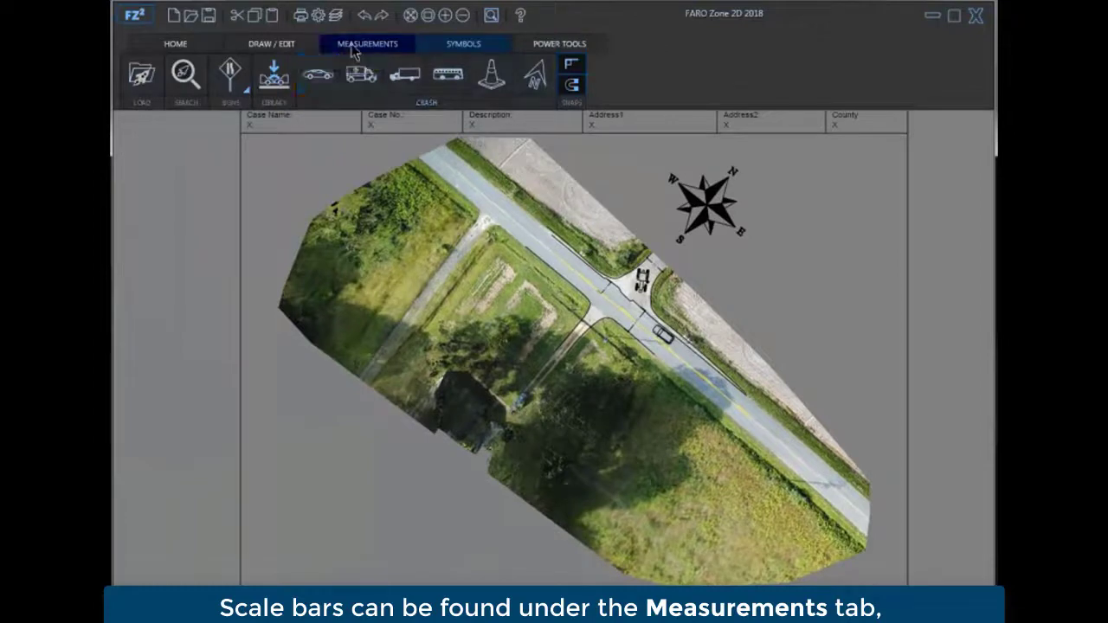
# - Start placing a 100 ft scale bar from the Measurements tools
pyautogui.click(355, 52)
pyautogui.click(450, 74)
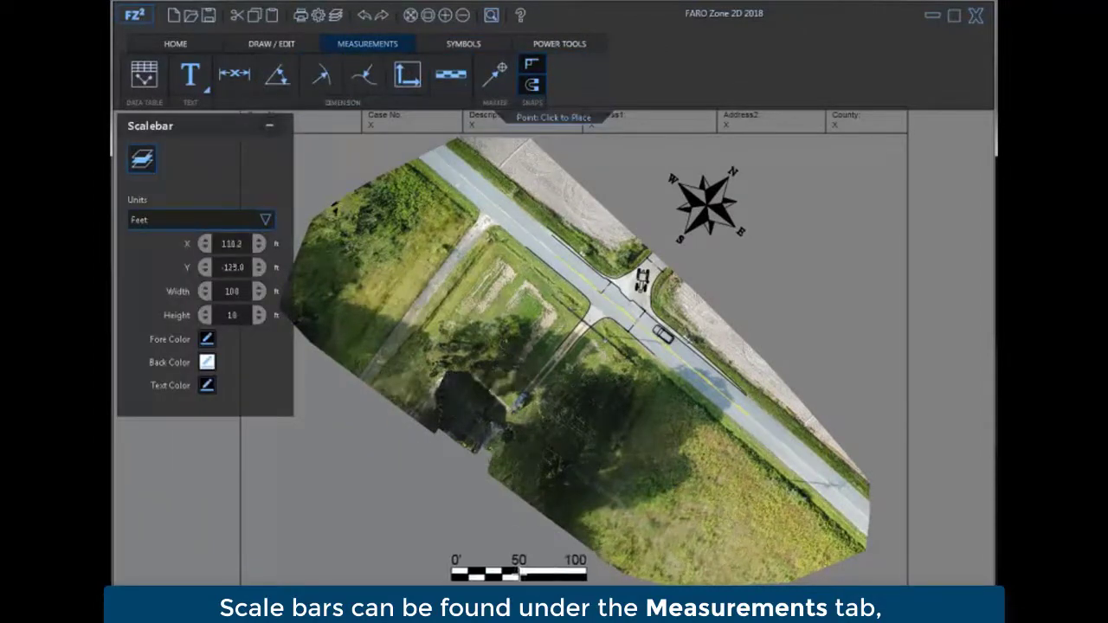